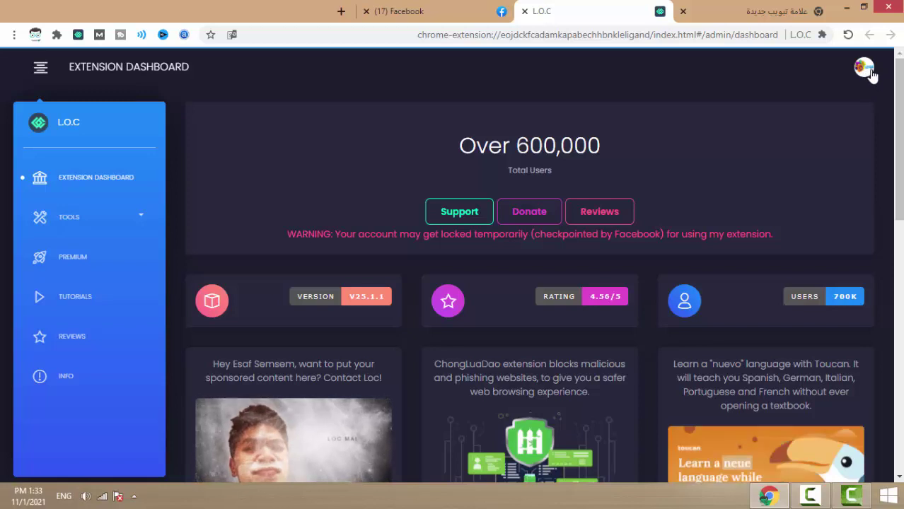
Switch to Facebook to view the account's own profile page, then close it and return to the L.O.C extension dashboard.
{"action": "left_click", "coordinate": [467, 11]}
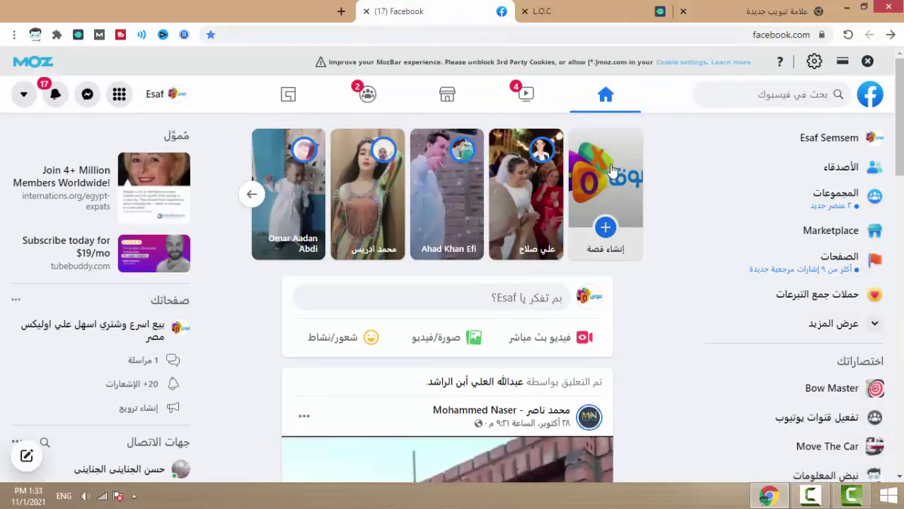
{"action": "left_click", "coordinate": [829, 139]}
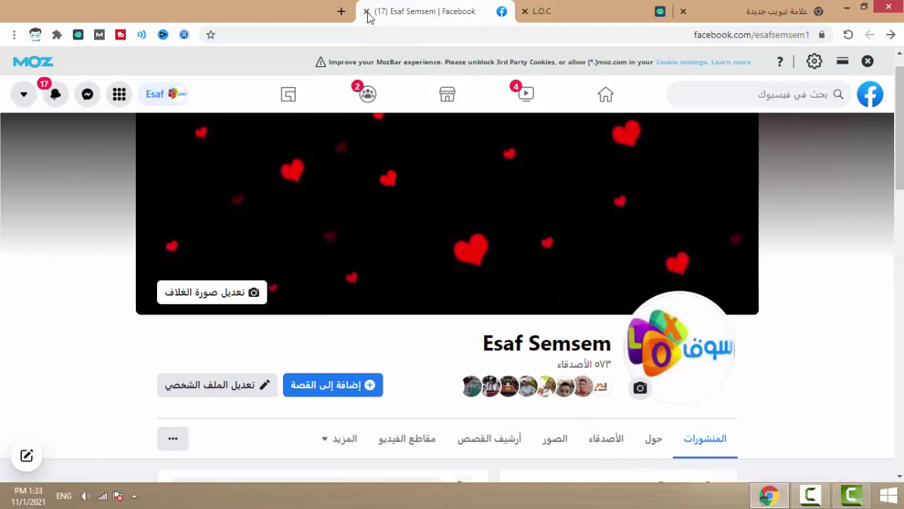
{"action": "left_click", "coordinate": [624, 19]}
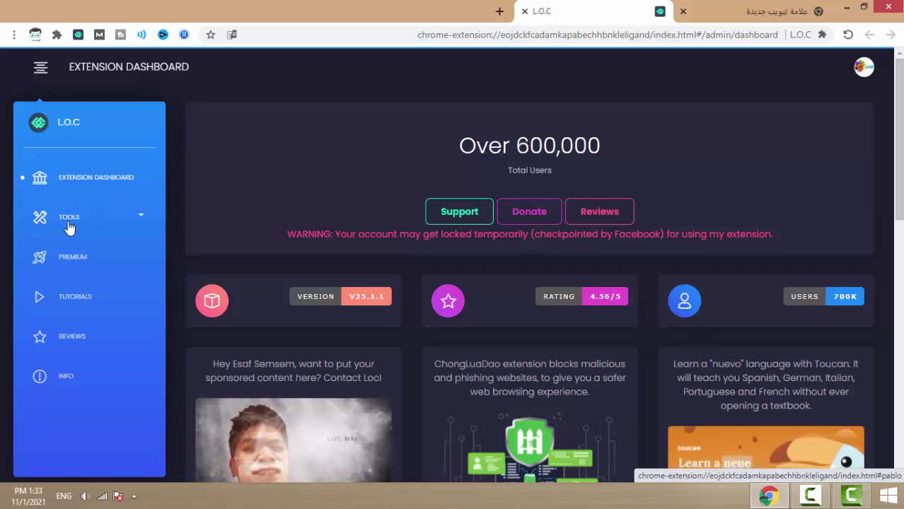
Open the Friends Remover tool, let it fetch the friends data, and dismiss the warning about locked and deactivated friends.
{"action": "left_click", "coordinate": [110, 227]}
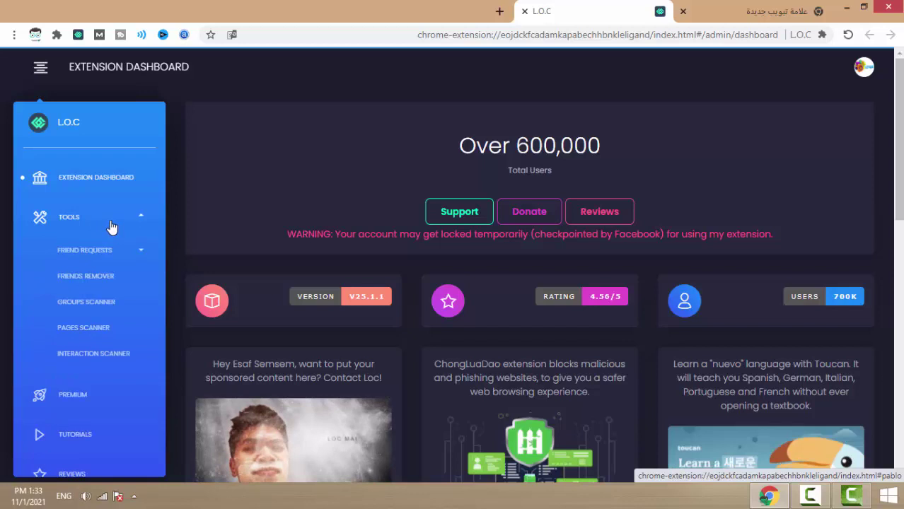
{"action": "left_click", "coordinate": [85, 283]}
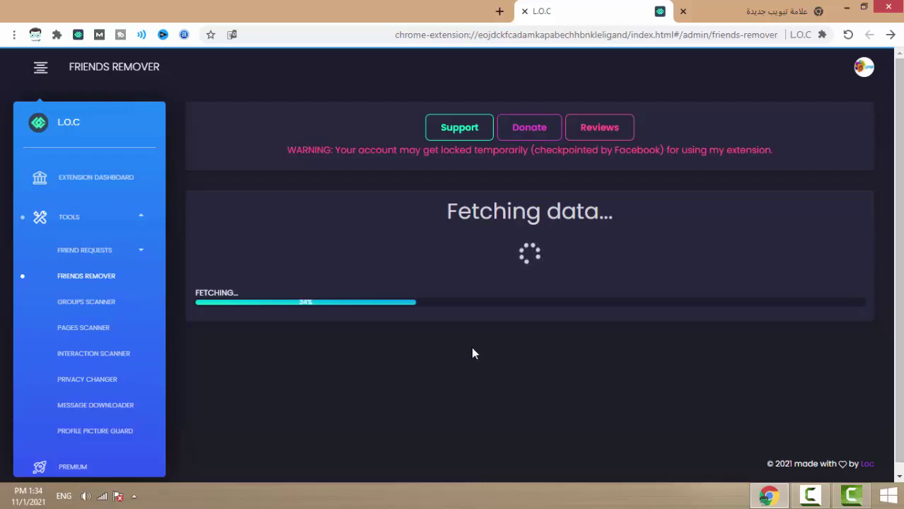
{"action": "scroll", "coordinate": [473, 346], "scroll_direction": "down", "scroll_amount": 1}
{"action": "scroll", "coordinate": [477, 346], "scroll_direction": "up", "scroll_amount": 1}
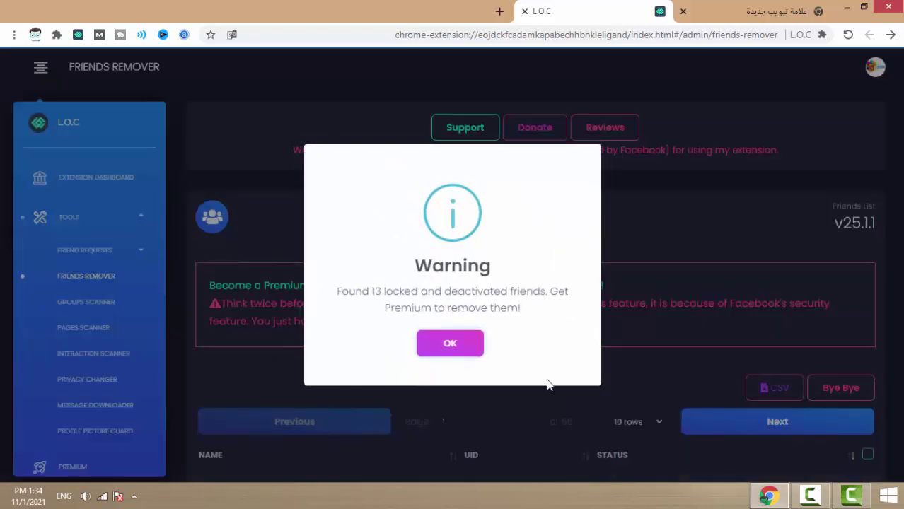
{"action": "left_click", "coordinate": [447, 344]}
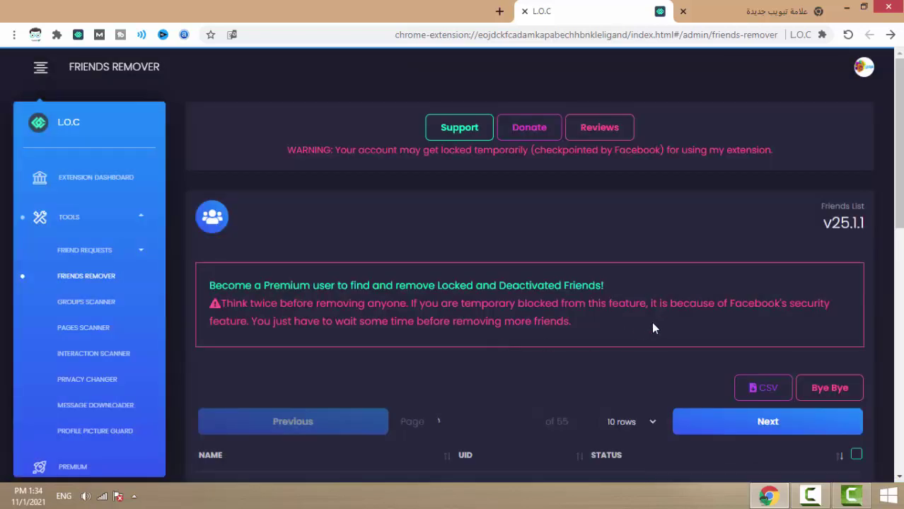
Look through the first page of the fetched friends list, checking names, UIDs and statuses.
{"action": "scroll", "coordinate": [669, 323], "scroll_direction": "down", "scroll_amount": 2}
{"action": "scroll", "coordinate": [670, 322], "scroll_direction": "down", "scroll_amount": 6}
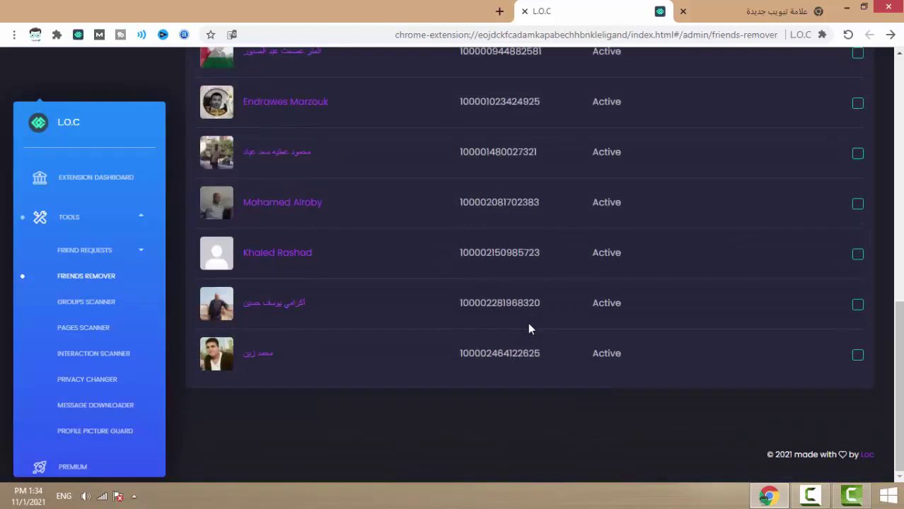
{"action": "scroll", "coordinate": [529, 327], "scroll_direction": "up", "scroll_amount": 5}
{"action": "scroll", "coordinate": [529, 327], "scroll_direction": "down", "scroll_amount": 4}
{"action": "scroll", "coordinate": [528, 327], "scroll_direction": "up", "scroll_amount": 4}
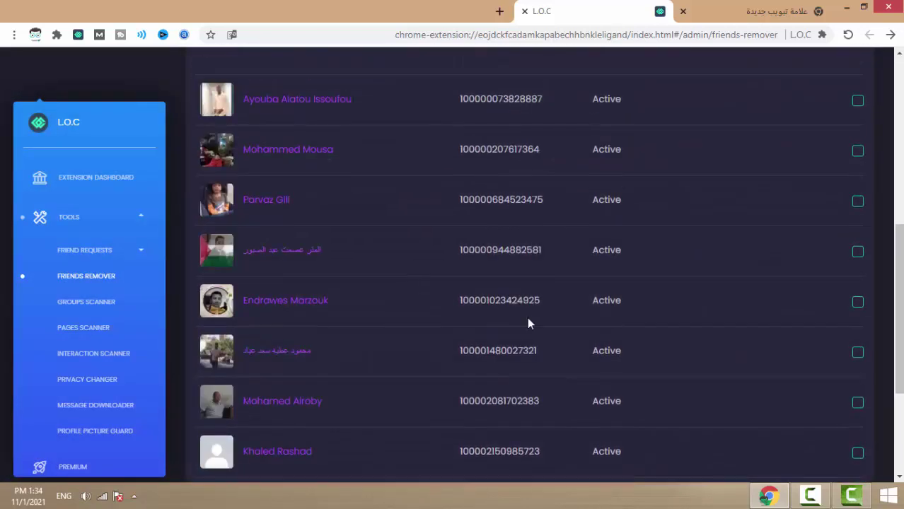
{"action": "scroll", "coordinate": [506, 235], "scroll_direction": "down", "scroll_amount": 5}
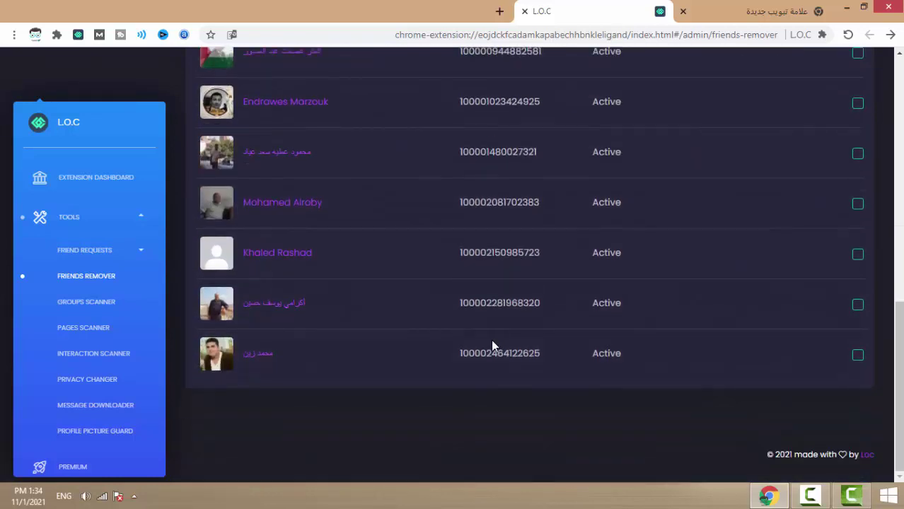
{"action": "scroll", "coordinate": [486, 269], "scroll_direction": "up", "scroll_amount": 2}
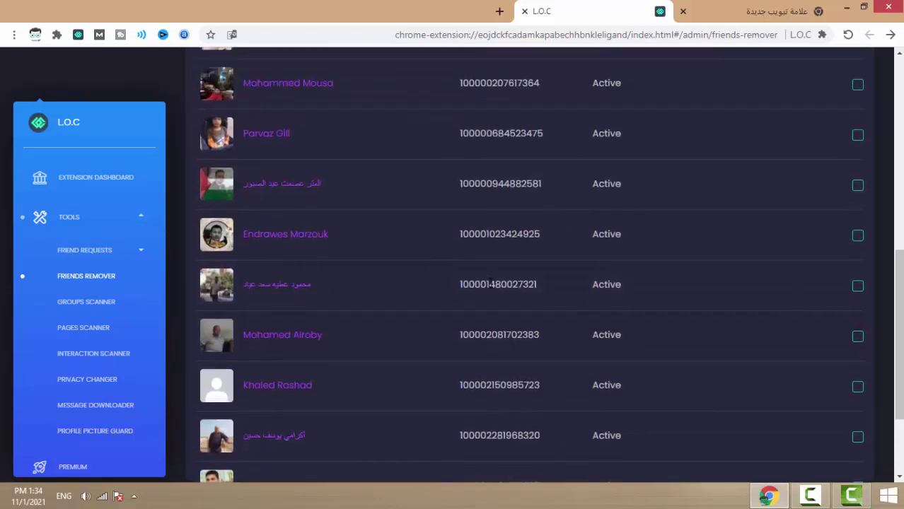
{"action": "scroll", "coordinate": [486, 254], "scroll_direction": "up", "scroll_amount": 1}
{"action": "scroll", "coordinate": [487, 213], "scroll_direction": "up", "scroll_amount": 2}
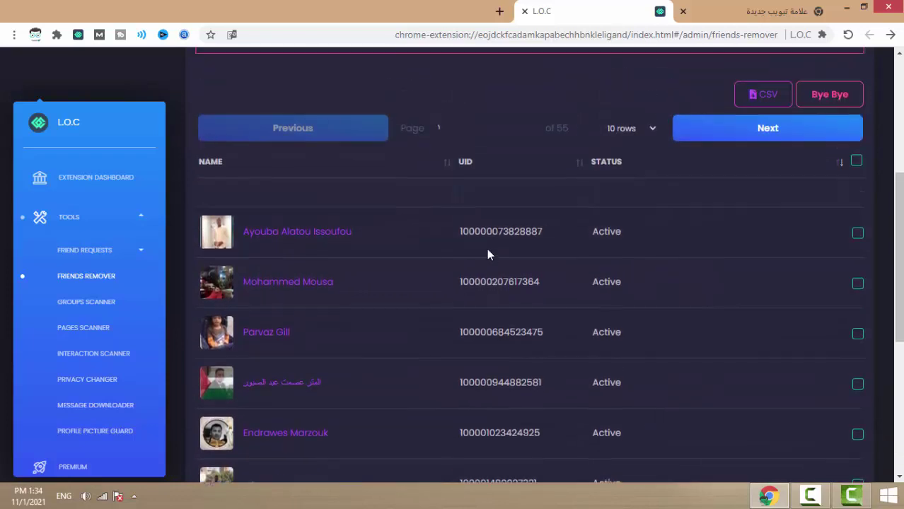
Set the friends list to show 100 rows per page.
{"action": "left_click", "coordinate": [649, 132]}
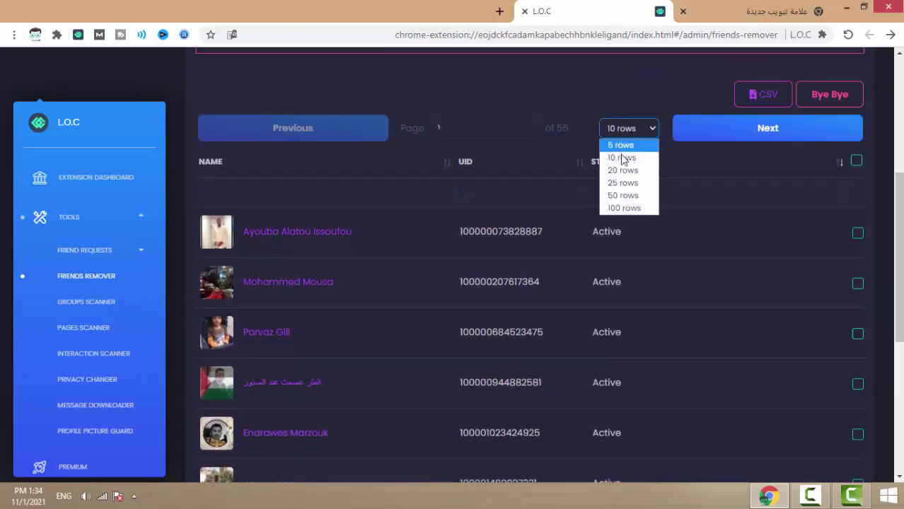
{"action": "left_click", "coordinate": [622, 128]}
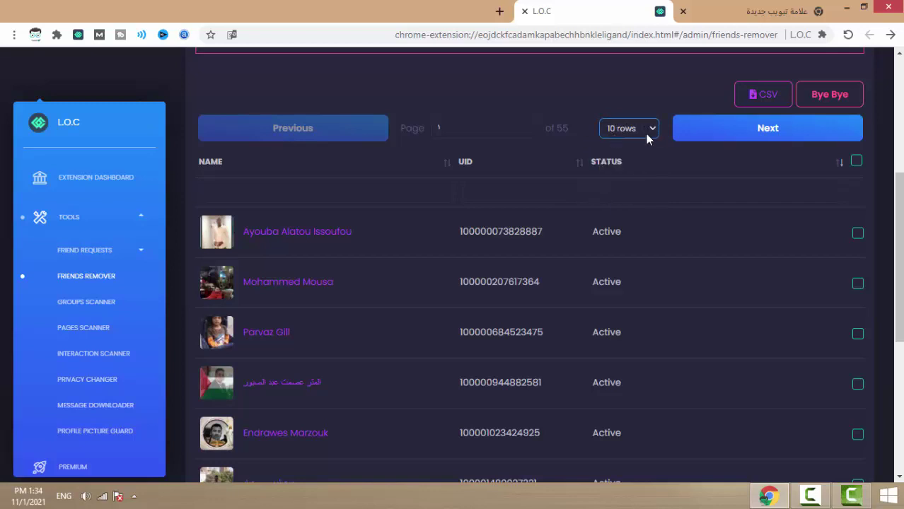
{"action": "left_click", "coordinate": [648, 133]}
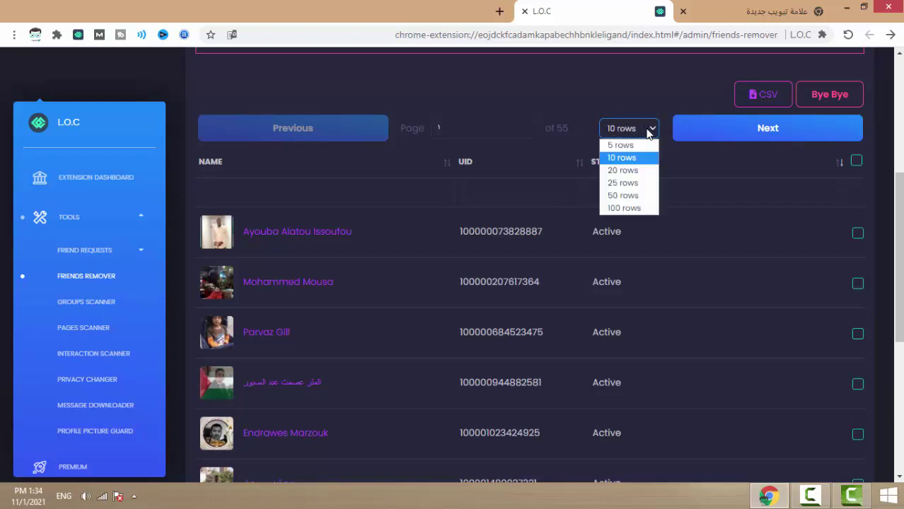
{"action": "left_click", "coordinate": [622, 207]}
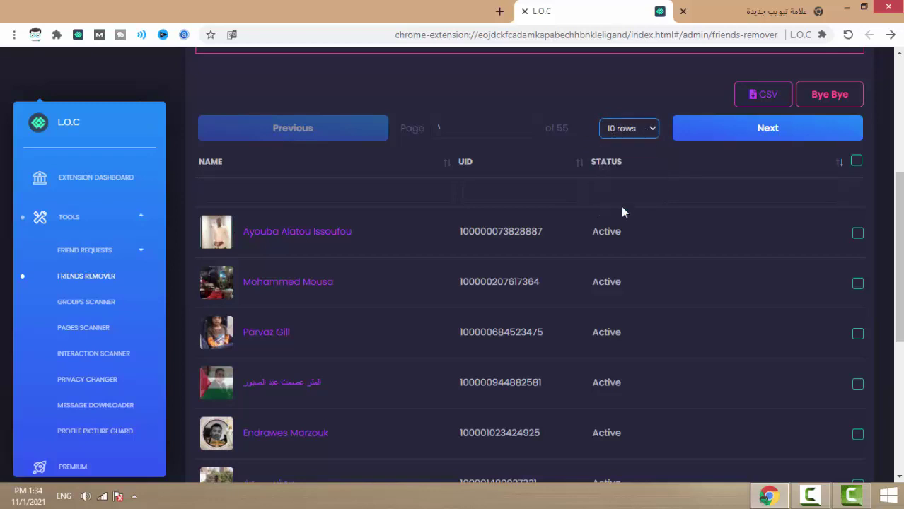
{"action": "left_click", "coordinate": [625, 133]}
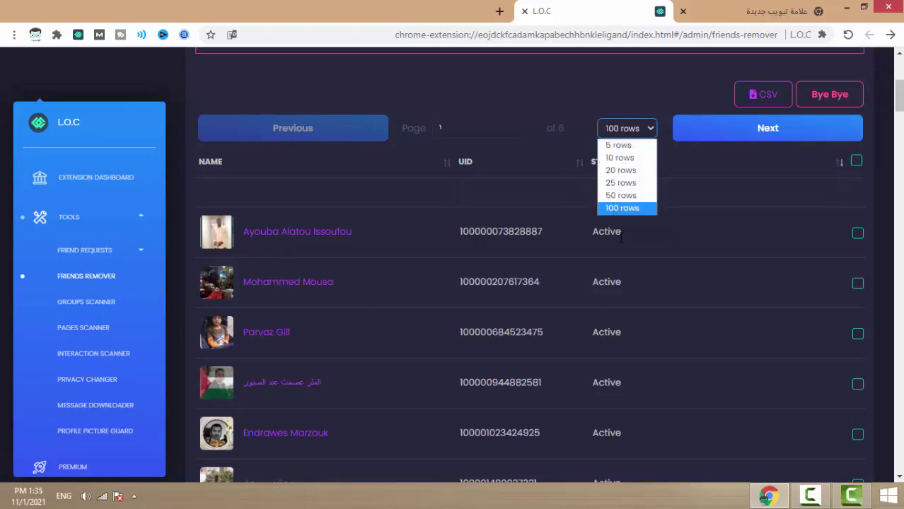
{"action": "left_click", "coordinate": [627, 109]}
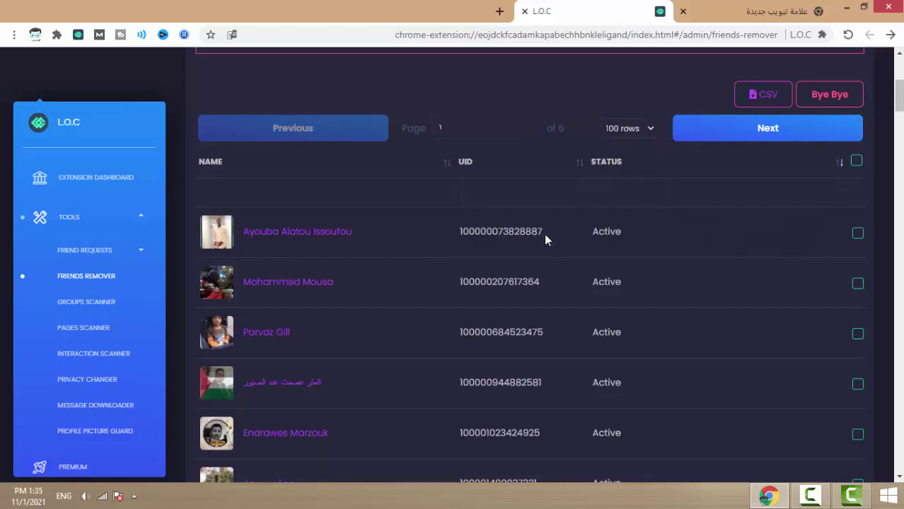
Examine the friends on the first 100-row page down to its end.
{"action": "scroll", "coordinate": [495, 269], "scroll_direction": "down", "scroll_amount": 20}
{"action": "scroll", "coordinate": [485, 287], "scroll_direction": "down", "scroll_amount": 20}
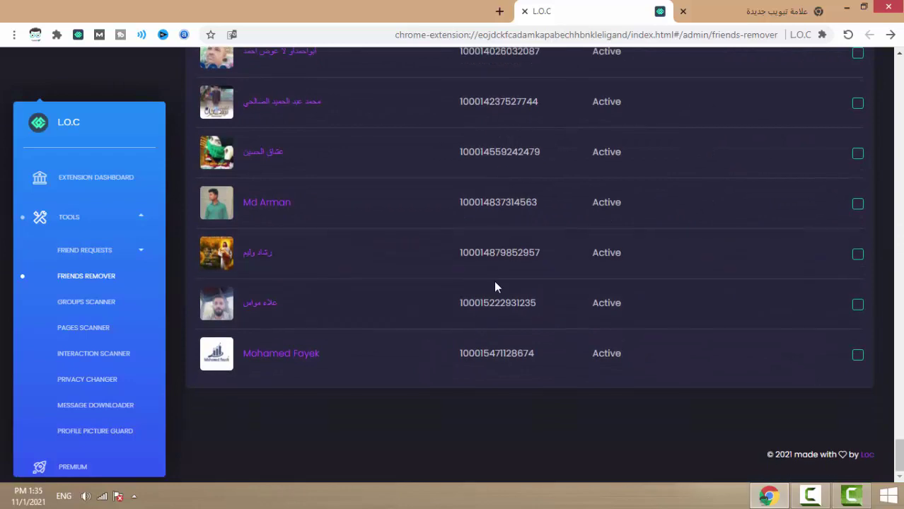
{"action": "scroll", "coordinate": [563, 262], "scroll_direction": "up", "scroll_amount": 15}
{"action": "scroll", "coordinate": [564, 263], "scroll_direction": "up", "scroll_amount": 20}
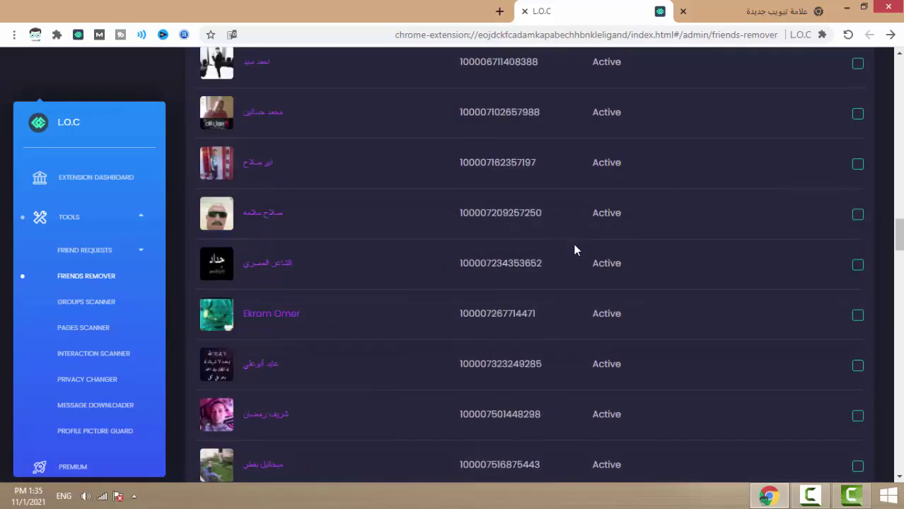
{"action": "scroll", "coordinate": [575, 258], "scroll_direction": "up", "scroll_amount": 4}
{"action": "scroll", "coordinate": [495, 253], "scroll_direction": "down", "scroll_amount": 5}
{"action": "scroll", "coordinate": [711, 332], "scroll_direction": "up", "scroll_amount": 3}
{"action": "scroll", "coordinate": [750, 301], "scroll_direction": "down", "scroll_amount": 1}
Go to page 2 of the friends list and look over its entries.
{"action": "left_click", "coordinate": [749, 301]}
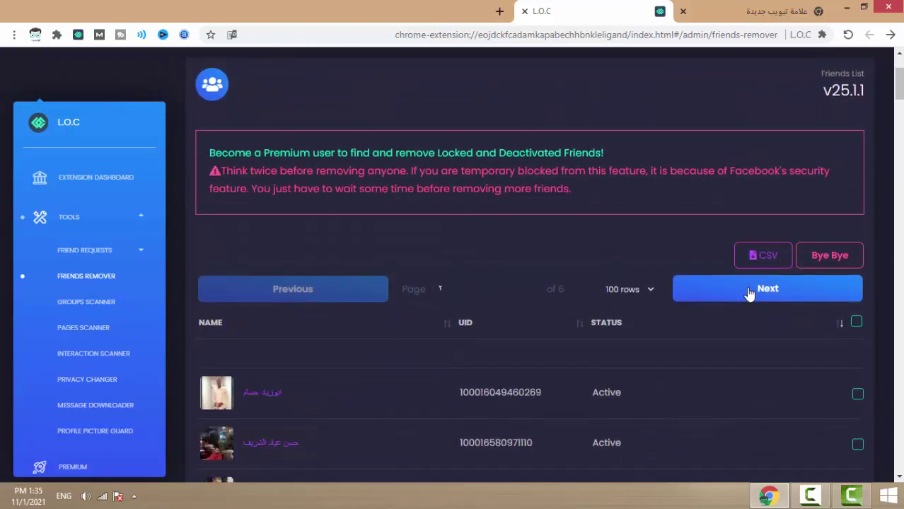
{"action": "scroll", "coordinate": [354, 297], "scroll_direction": "down", "scroll_amount": 4}
{"action": "scroll", "coordinate": [362, 292], "scroll_direction": "down", "scroll_amount": 20}
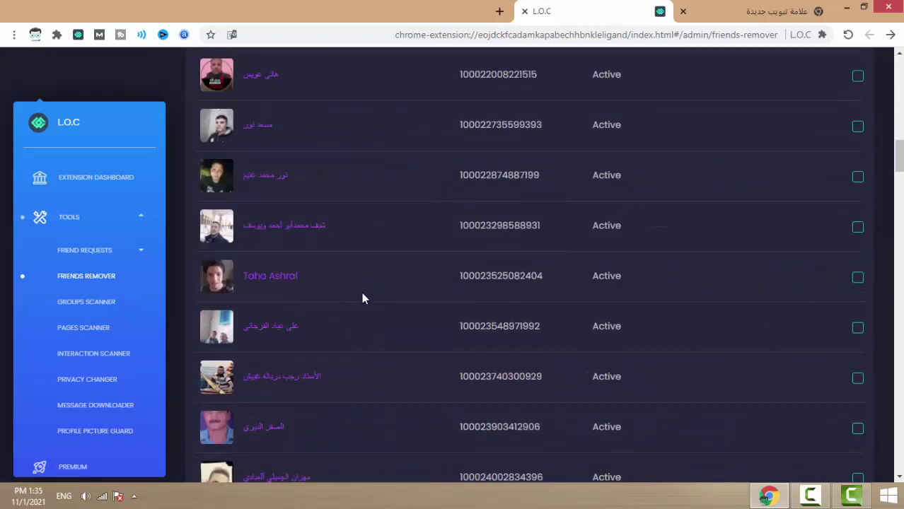
{"action": "scroll", "coordinate": [533, 292], "scroll_direction": "down", "scroll_amount": 5}
{"action": "scroll", "coordinate": [533, 292], "scroll_direction": "up", "scroll_amount": 15}
{"action": "scroll", "coordinate": [629, 326], "scroll_direction": "up", "scroll_amount": 10}
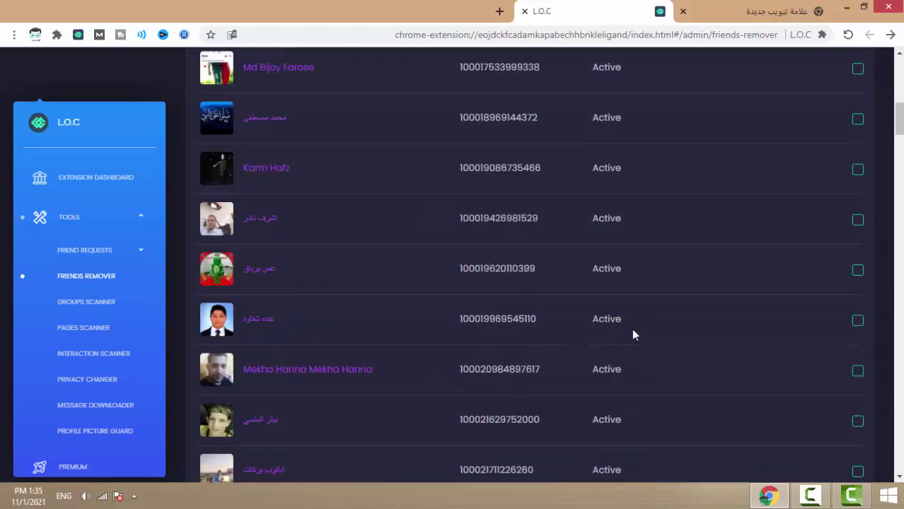
{"action": "scroll", "coordinate": [656, 339], "scroll_direction": "down", "scroll_amount": 4}
{"action": "scroll", "coordinate": [655, 331], "scroll_direction": "up", "scroll_amount": 1}
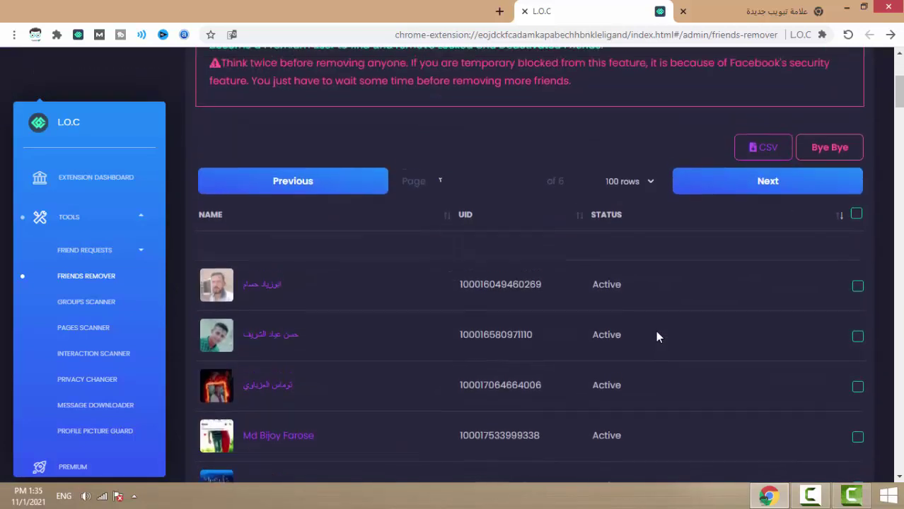
Page forward through the friends list to page 6 and inspect the entries there.
{"action": "left_click", "coordinate": [771, 233]}
{"action": "left_click", "coordinate": [767, 230]}
{"action": "left_click", "coordinate": [767, 230]}
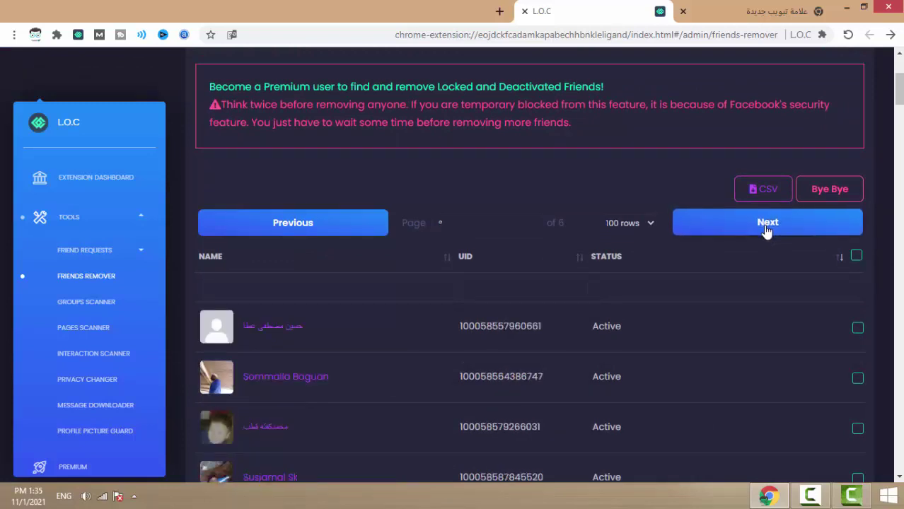
{"action": "left_click", "coordinate": [765, 224]}
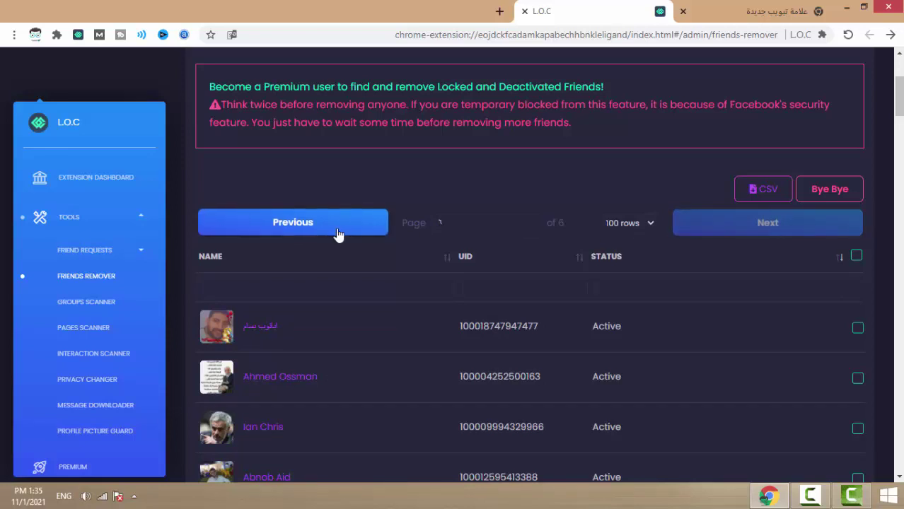
{"action": "scroll", "coordinate": [557, 285], "scroll_direction": "down", "scroll_amount": 6}
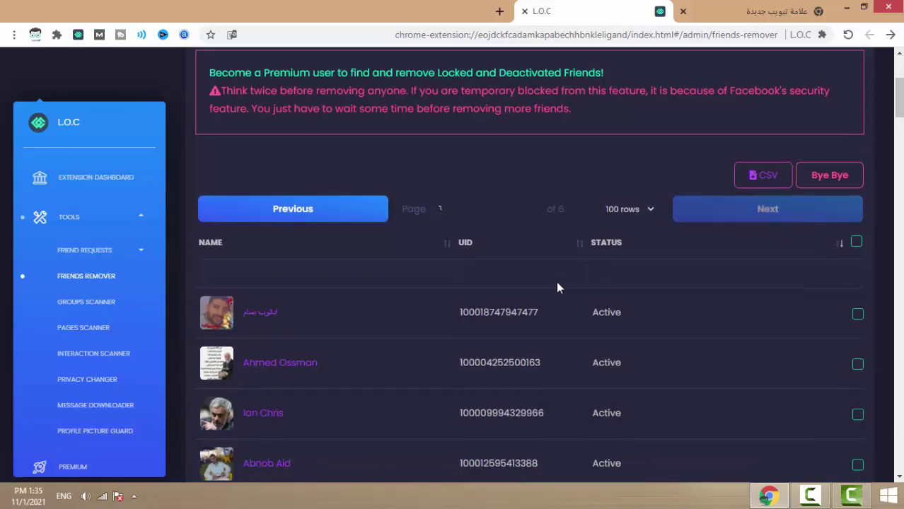
{"action": "scroll", "coordinate": [530, 285], "scroll_direction": "up", "scroll_amount": 10}
{"action": "scroll", "coordinate": [397, 305], "scroll_direction": "down", "scroll_amount": 3}
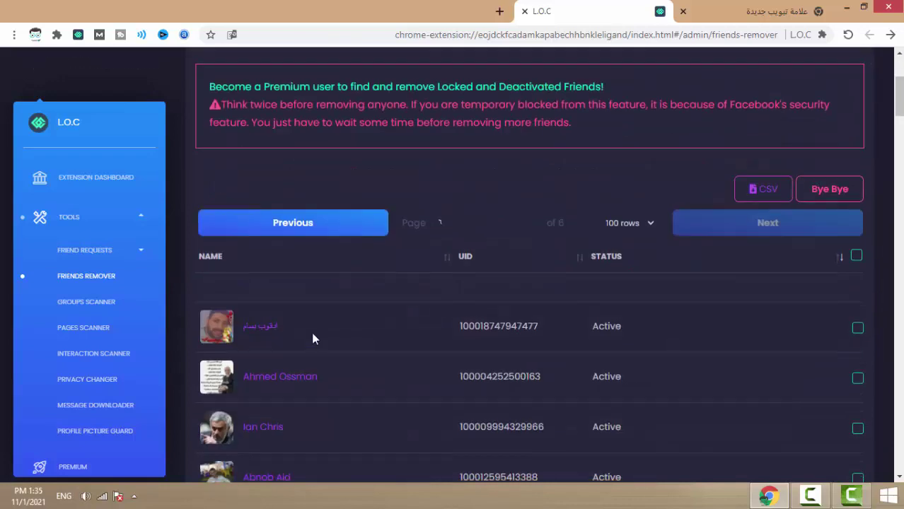
Page back to page 1 of the friends list and check the total number of pages.
{"action": "left_click", "coordinate": [337, 239]}
{"action": "left_click", "coordinate": [337, 239]}
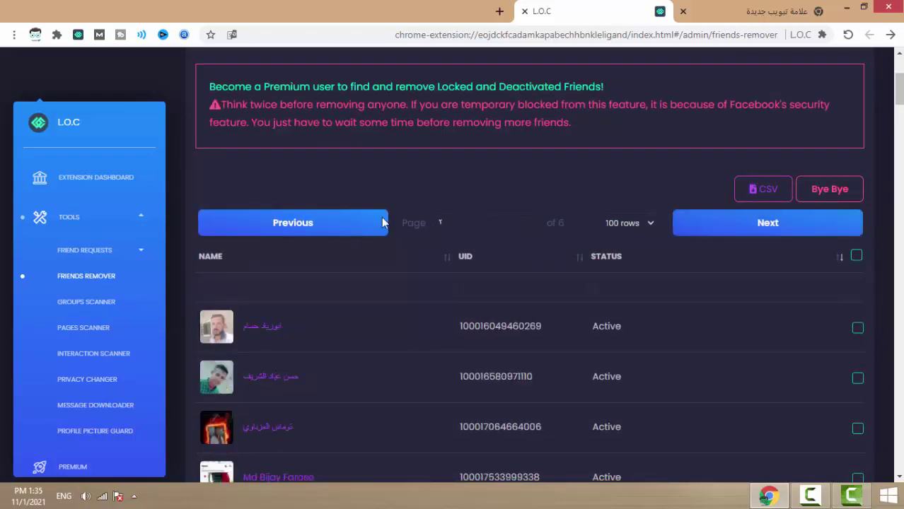
{"action": "left_click", "coordinate": [359, 221]}
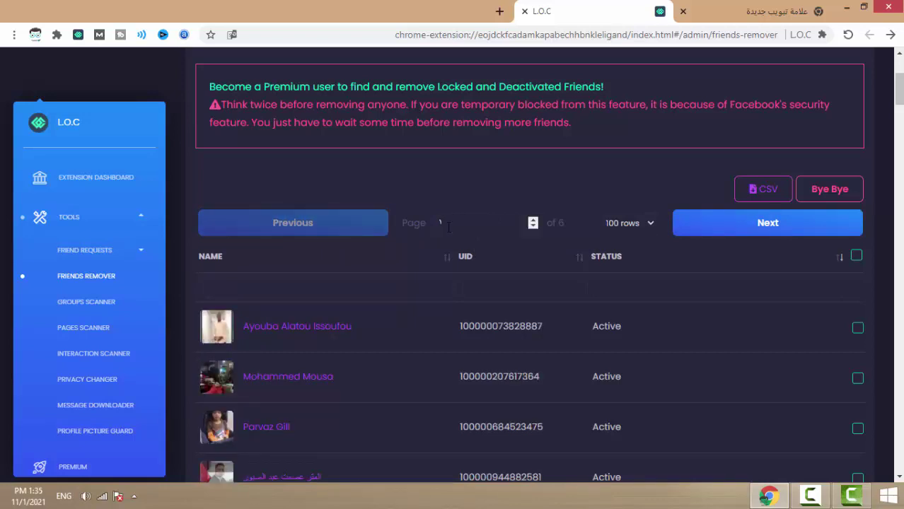
{"action": "double_click", "coordinate": [564, 223]}
{"action": "scroll", "coordinate": [266, 336], "scroll_direction": "down", "scroll_amount": 2}
{"action": "scroll", "coordinate": [480, 302], "scroll_direction": "up", "scroll_amount": 3}
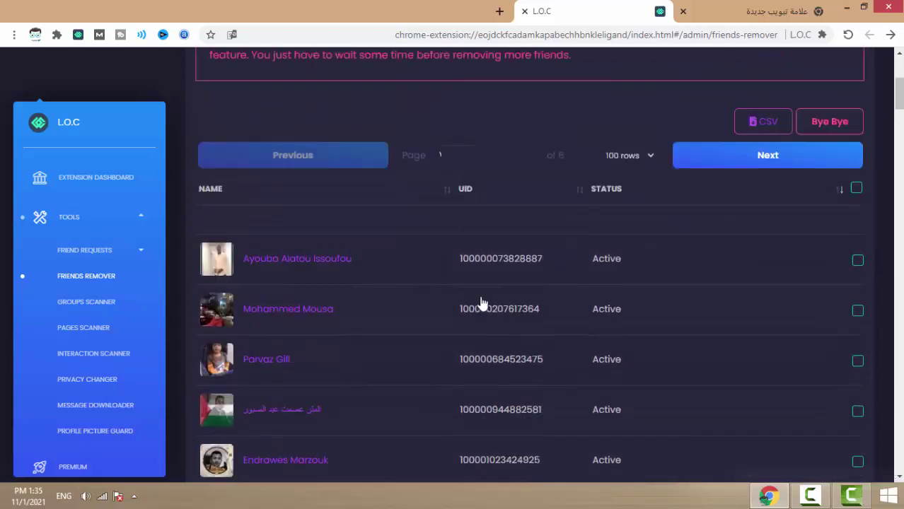
{"action": "scroll", "coordinate": [778, 283], "scroll_direction": "down", "scroll_amount": 1}
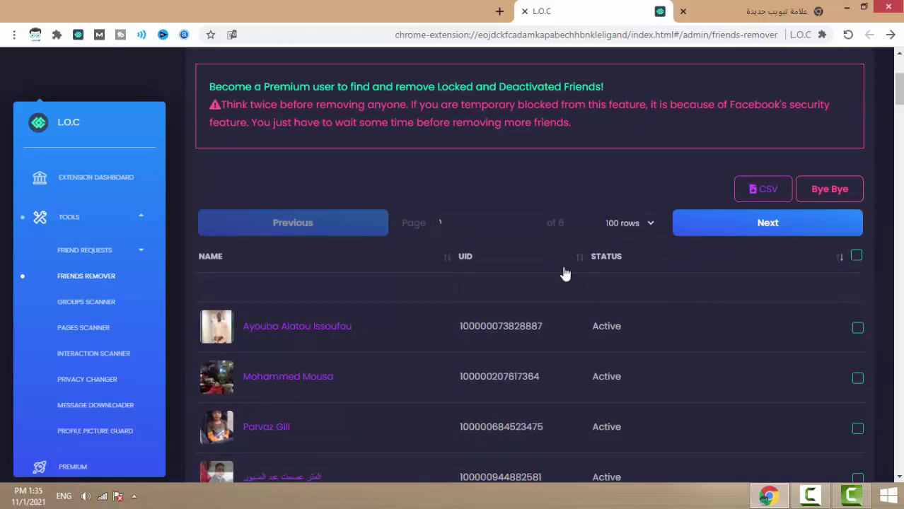
Select all friends on page 1 of the list and check that every row is marked.
{"action": "left_click", "coordinate": [857, 256]}
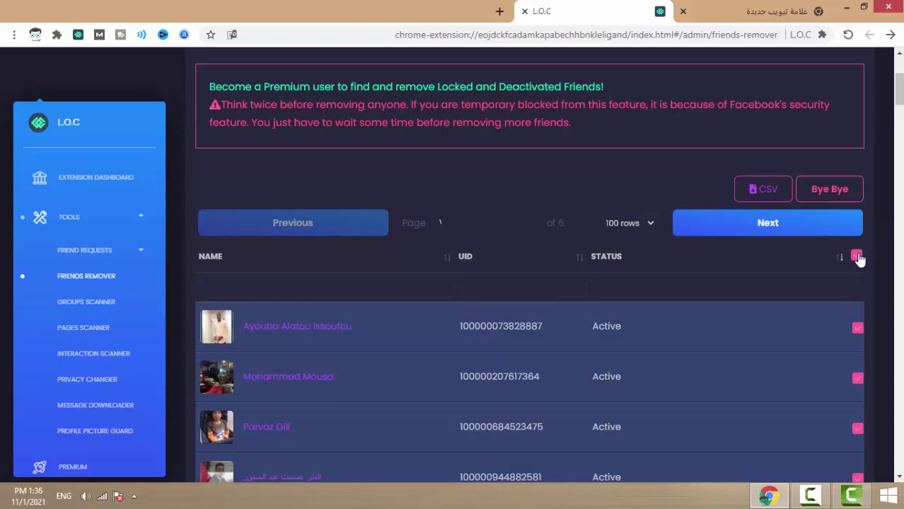
{"action": "scroll", "coordinate": [483, 340], "scroll_direction": "down", "scroll_amount": 15}
{"action": "scroll", "coordinate": [494, 343], "scroll_direction": "down", "scroll_amount": 15}
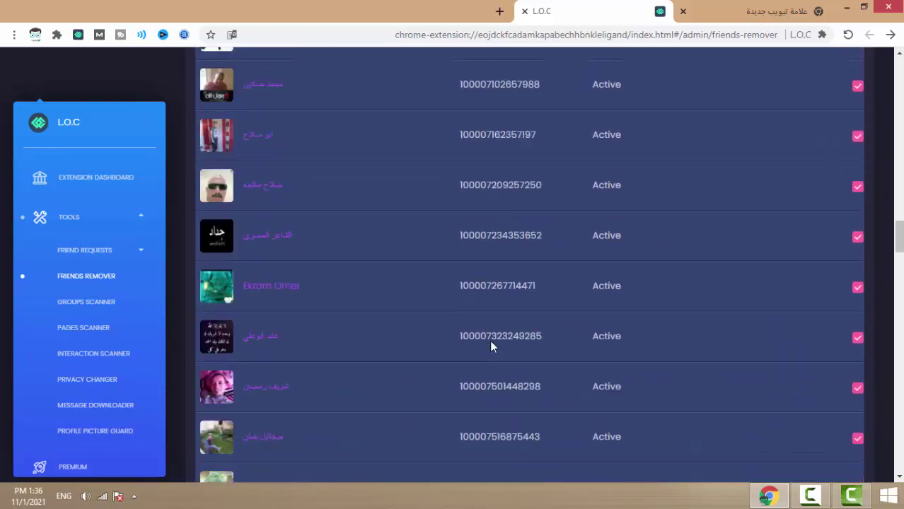
{"action": "scroll", "coordinate": [482, 340], "scroll_direction": "down", "scroll_amount": 5}
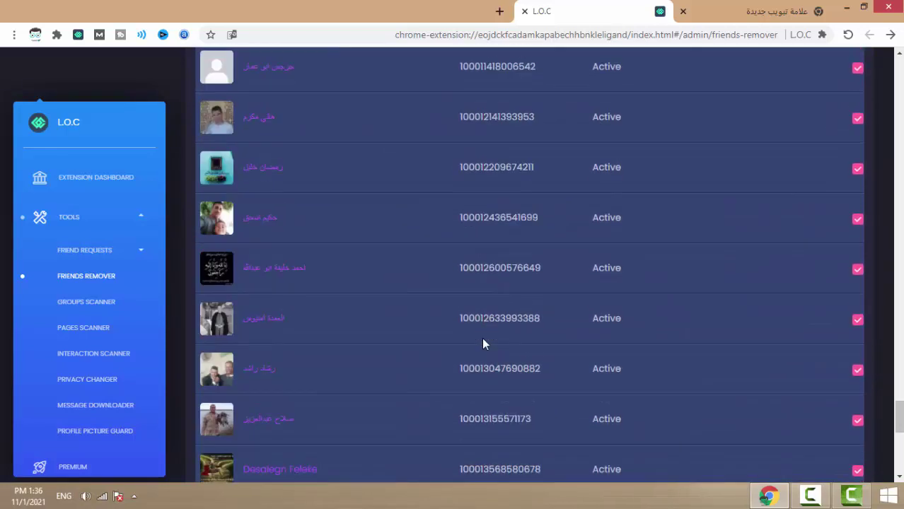
Go to page 2 of the friends list and select all friends on that page.
{"action": "scroll", "coordinate": [620, 360], "scroll_direction": "up", "scroll_amount": 10}
{"action": "scroll", "coordinate": [620, 360], "scroll_direction": "up", "scroll_amount": 15}
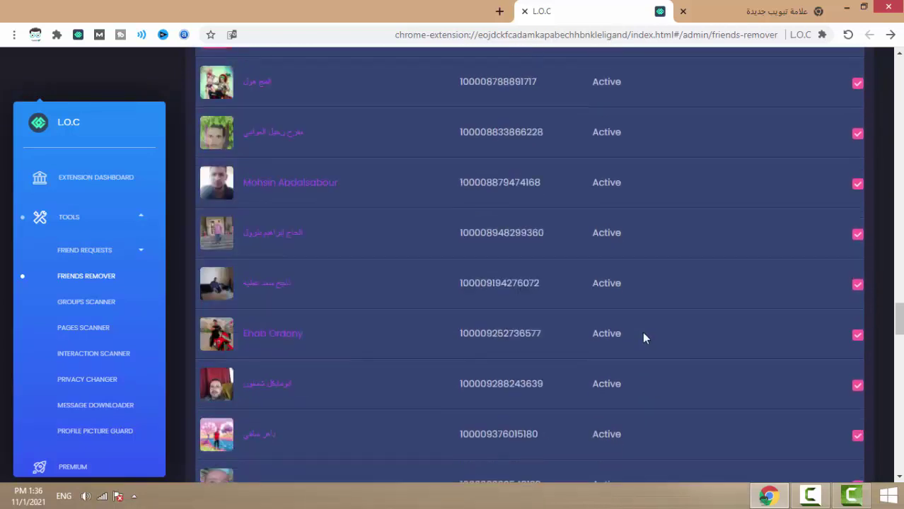
{"action": "scroll", "coordinate": [668, 317], "scroll_direction": "up", "scroll_amount": 10}
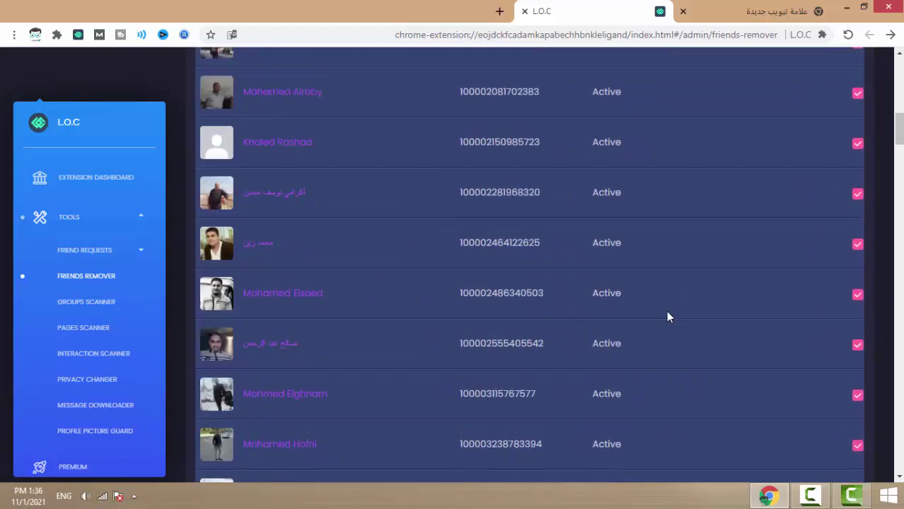
{"action": "scroll", "coordinate": [707, 321], "scroll_direction": "down", "scroll_amount": 1}
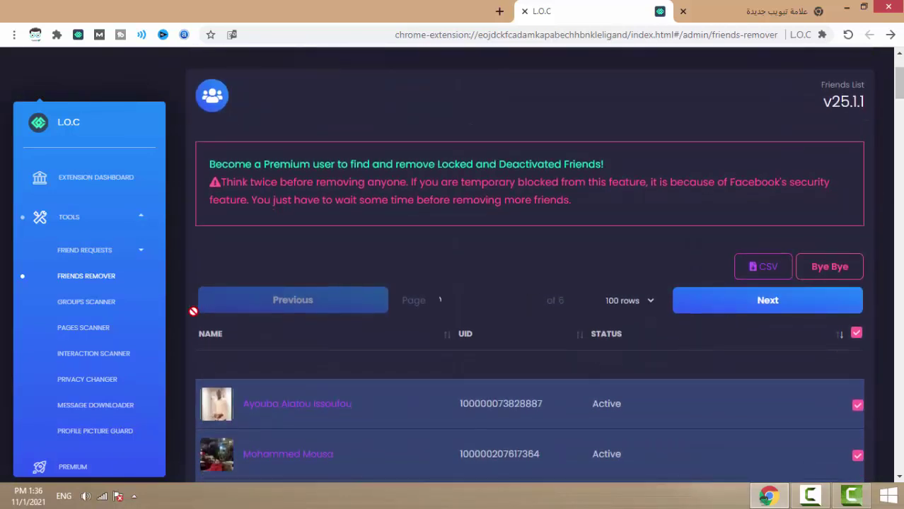
{"action": "left_click", "coordinate": [732, 308]}
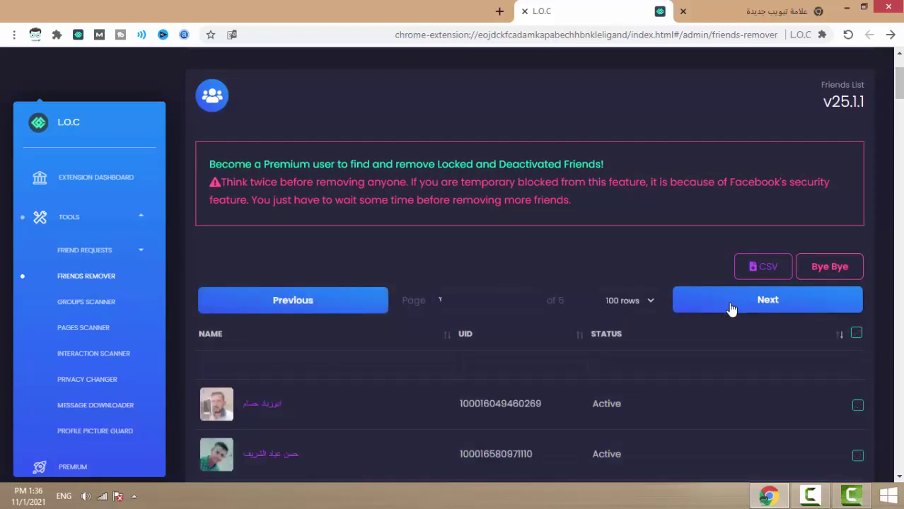
{"action": "scroll", "coordinate": [584, 301], "scroll_direction": "down", "scroll_amount": 3}
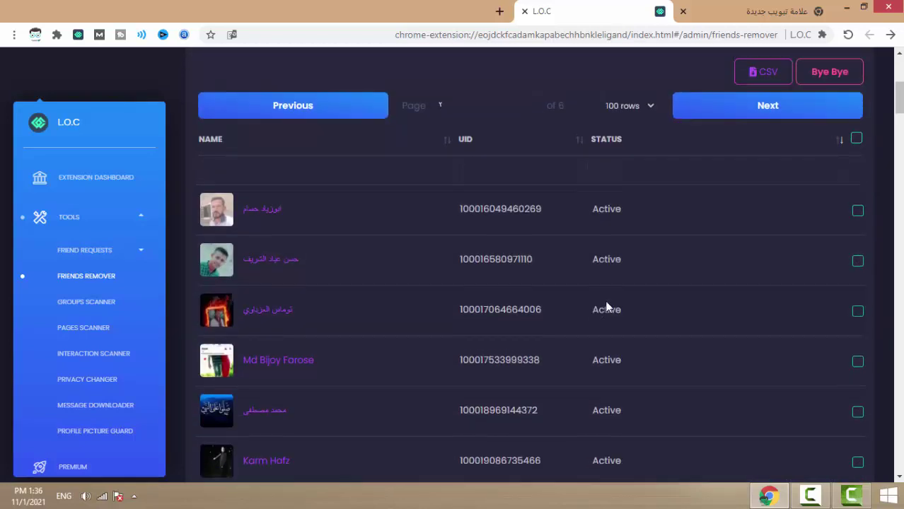
{"action": "scroll", "coordinate": [605, 306], "scroll_direction": "up", "scroll_amount": 2}
{"action": "left_click", "coordinate": [857, 268]}
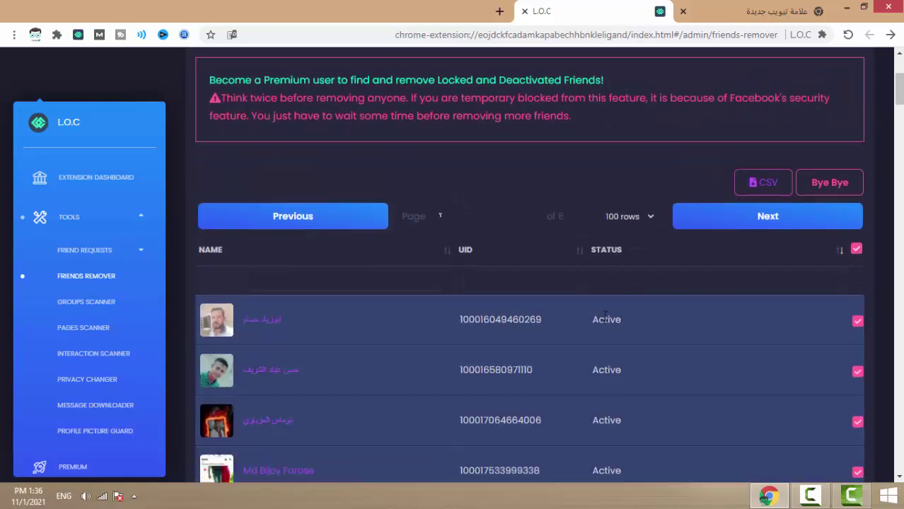
{"action": "scroll", "coordinate": [575, 285], "scroll_direction": "down", "scroll_amount": 2}
{"action": "scroll", "coordinate": [692, 289], "scroll_direction": "up", "scroll_amount": 3}
Go through pages 3, 4, 5 and 6 of the friends list, selecting all friends on each page.
{"action": "left_click", "coordinate": [722, 307]}
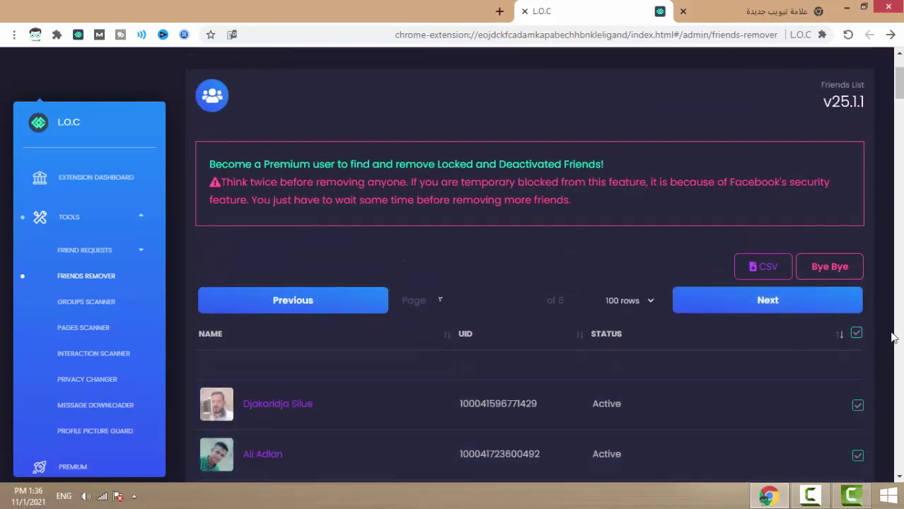
{"action": "left_click", "coordinate": [855, 333]}
{"action": "left_click", "coordinate": [775, 309]}
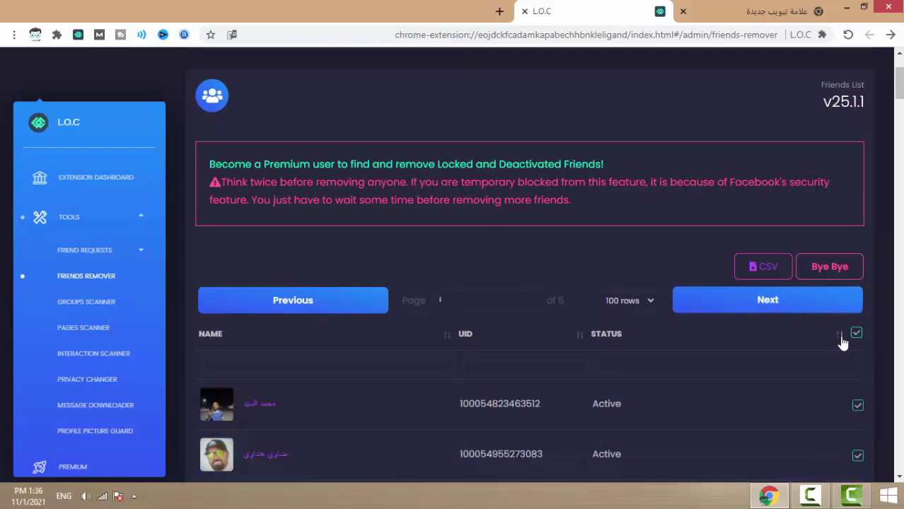
{"action": "left_click", "coordinate": [856, 333]}
{"action": "left_click", "coordinate": [781, 307]}
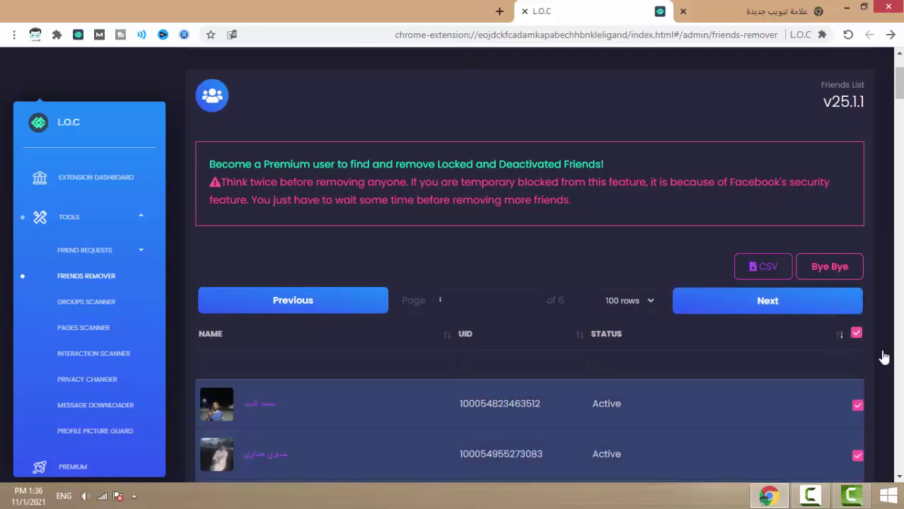
{"action": "left_click", "coordinate": [855, 335]}
{"action": "left_click", "coordinate": [776, 316]}
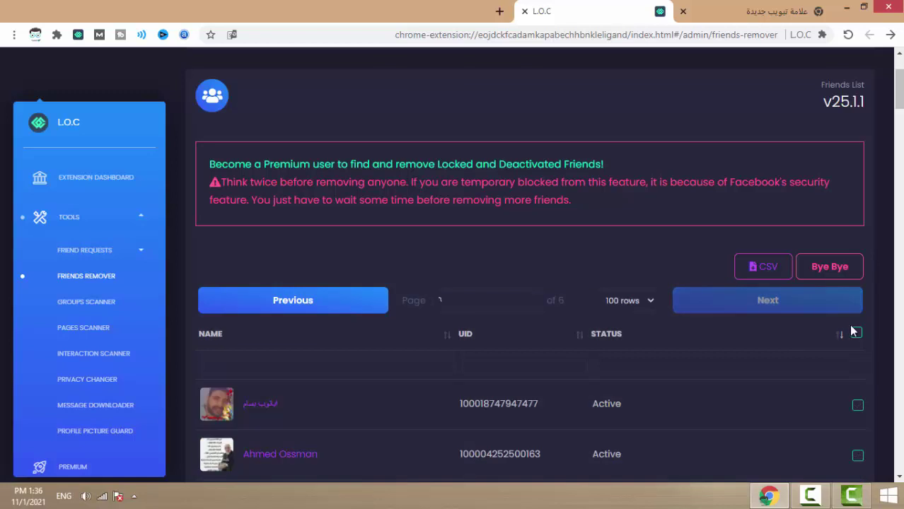
{"action": "left_click", "coordinate": [855, 334]}
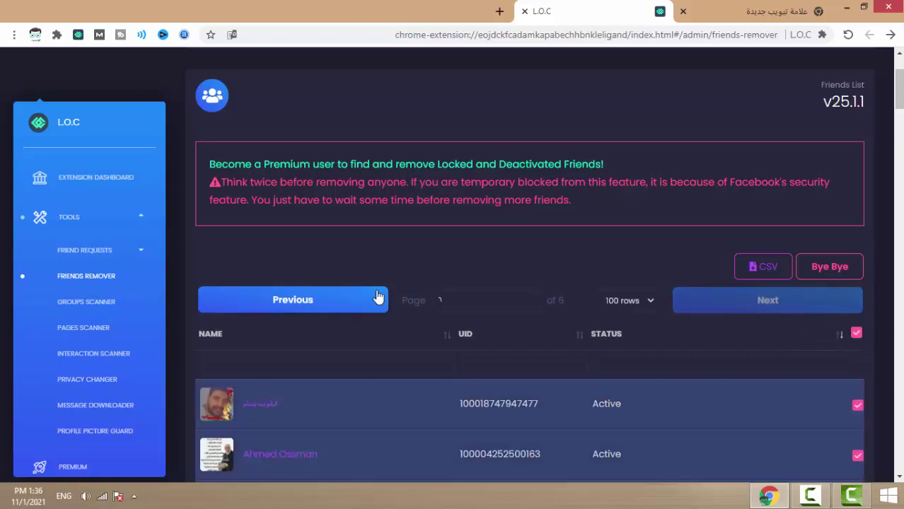
Page back from page 6 to page 1 of the friends list, checking the selected rows on the pages along the way.
{"action": "scroll", "coordinate": [623, 313], "scroll_direction": "down", "scroll_amount": 3}
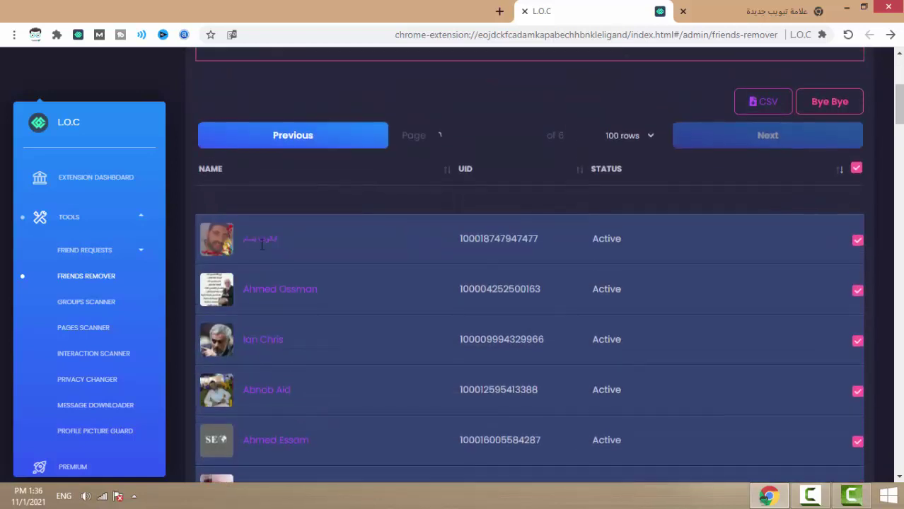
{"action": "scroll", "coordinate": [424, 269], "scroll_direction": "up", "scroll_amount": 2}
{"action": "left_click", "coordinate": [288, 242]}
{"action": "scroll", "coordinate": [426, 277], "scroll_direction": "down", "scroll_amount": 5}
{"action": "scroll", "coordinate": [347, 257], "scroll_direction": "up", "scroll_amount": 4}
{"action": "left_click", "coordinate": [297, 178]}
{"action": "left_click", "coordinate": [319, 178]}
{"action": "scroll", "coordinate": [461, 322], "scroll_direction": "down", "scroll_amount": 6}
{"action": "scroll", "coordinate": [459, 321], "scroll_direction": "down", "scroll_amount": 5}
{"action": "scroll", "coordinate": [447, 308], "scroll_direction": "up", "scroll_amount": 15}
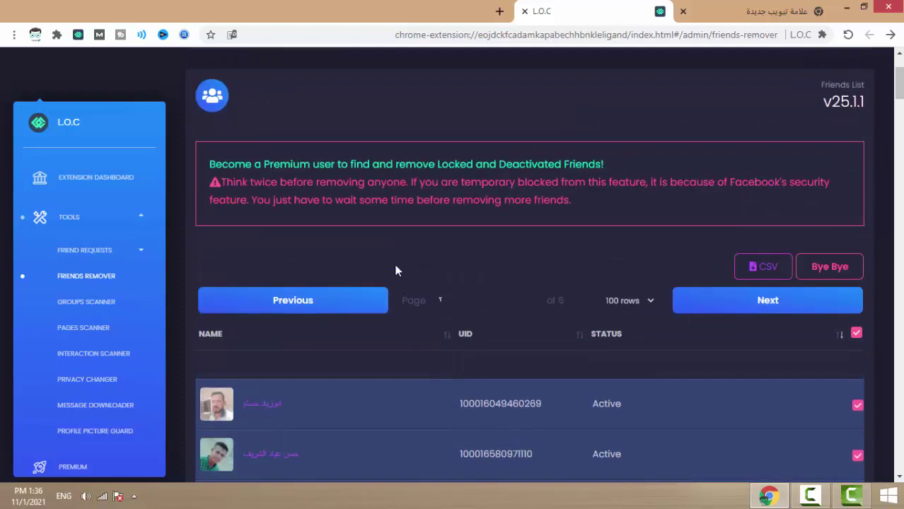
{"action": "left_click", "coordinate": [357, 305]}
Review the entries on page 1 of the friends list to check that they are marked.
{"action": "scroll", "coordinate": [374, 325], "scroll_direction": "down", "scroll_amount": 3}
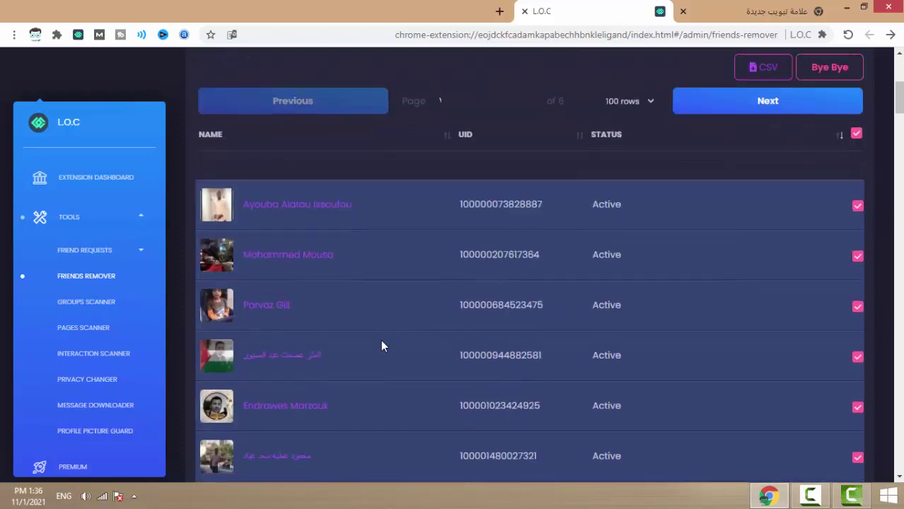
{"action": "scroll", "coordinate": [368, 318], "scroll_direction": "down", "scroll_amount": 1}
{"action": "scroll", "coordinate": [343, 293], "scroll_direction": "up", "scroll_amount": 5}
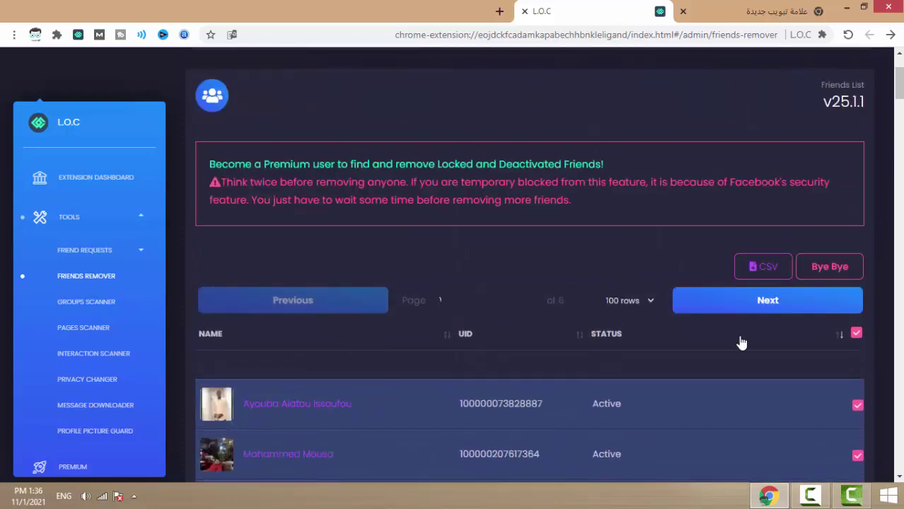
{"action": "scroll", "coordinate": [697, 347], "scroll_direction": "down", "scroll_amount": 7}
{"action": "scroll", "coordinate": [544, 344], "scroll_direction": "up", "scroll_amount": 5}
{"action": "scroll", "coordinate": [548, 350], "scroll_direction": "down", "scroll_amount": 4}
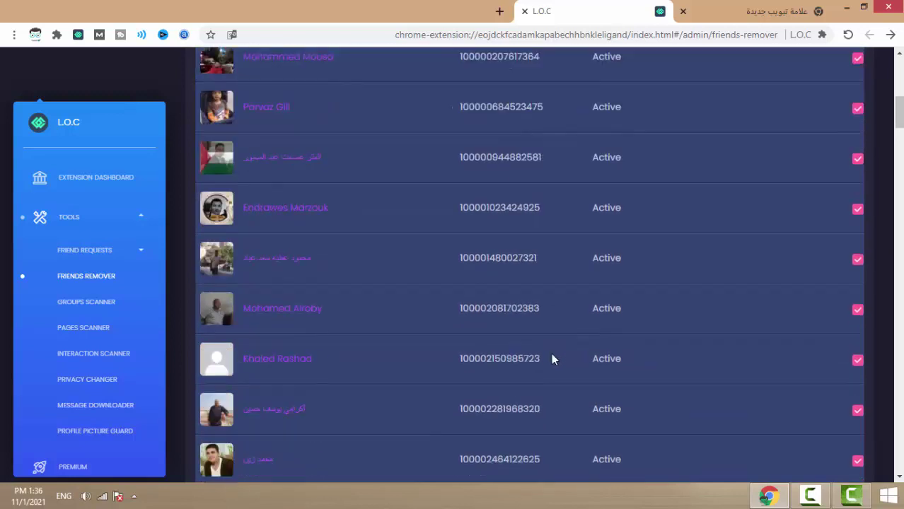
{"action": "scroll", "coordinate": [597, 420], "scroll_direction": "up", "scroll_amount": 6}
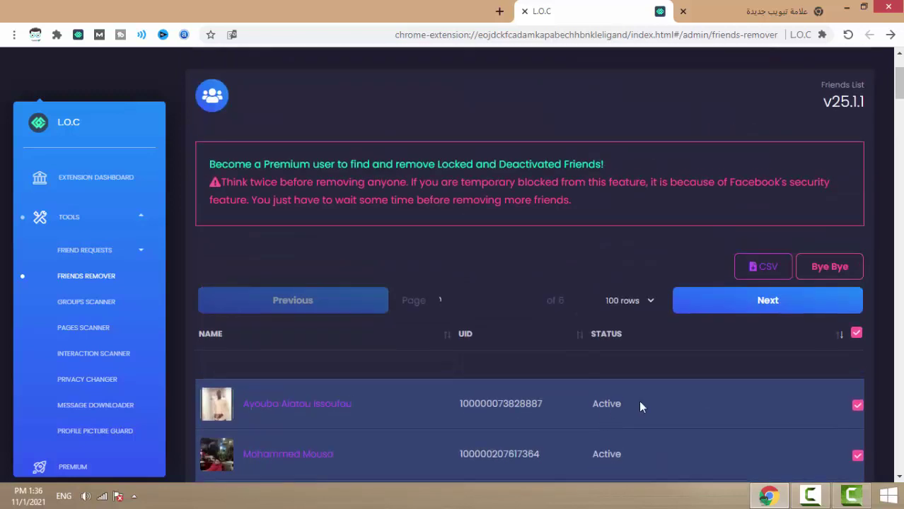
Open the unfriend confirmation for all selected friends, review it, and dismiss it without removing anyone.
{"action": "left_click", "coordinate": [833, 268]}
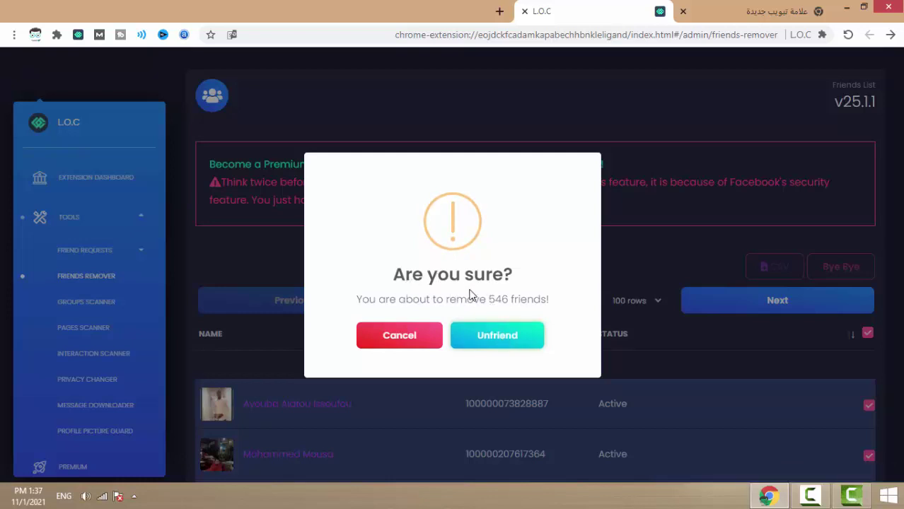
{"action": "left_click", "coordinate": [508, 307]}
{"action": "left_click", "coordinate": [683, 342]}
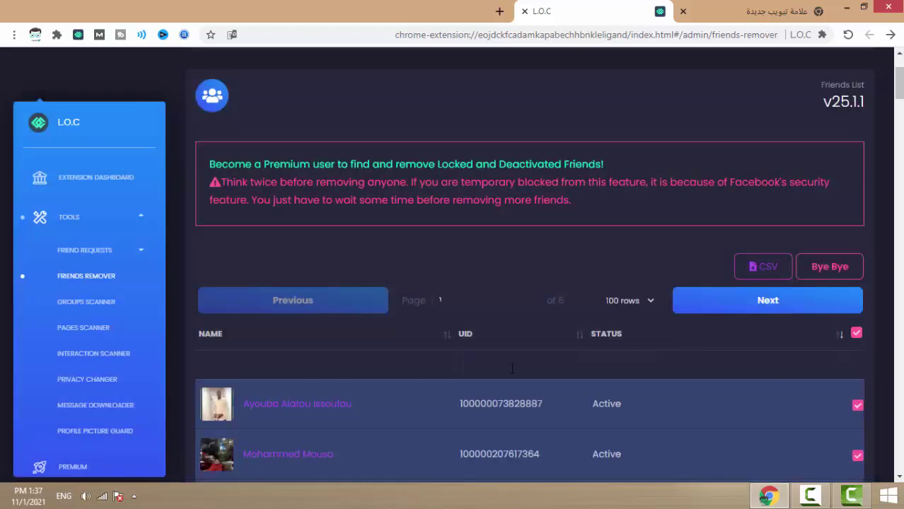
{"action": "scroll", "coordinate": [335, 413], "scroll_direction": "down", "scroll_amount": 3}
{"action": "scroll", "coordinate": [343, 417], "scroll_direction": "up", "scroll_amount": 4}
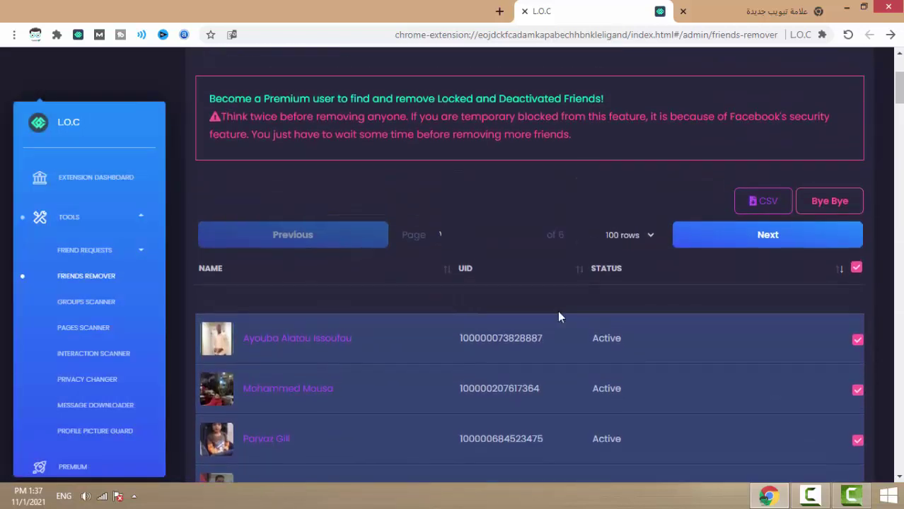
{"action": "scroll", "coordinate": [695, 357], "scroll_direction": "down", "scroll_amount": 2}
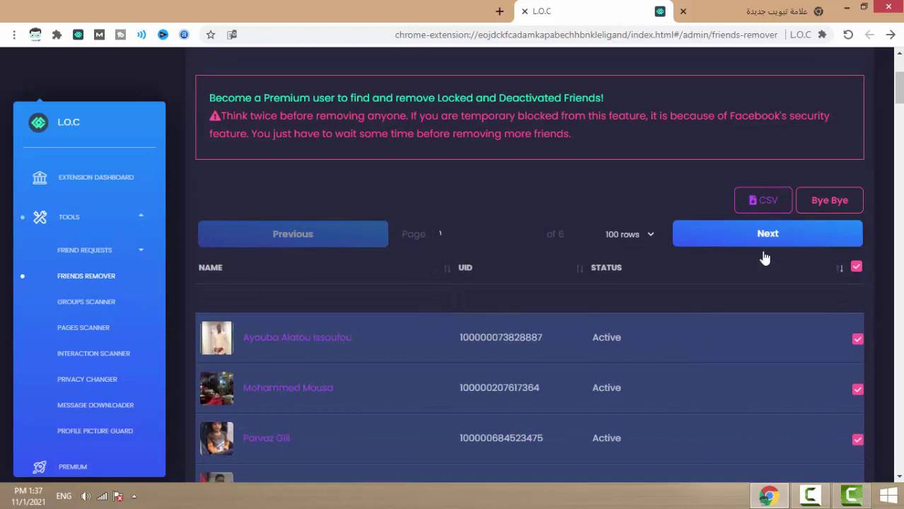
{"action": "scroll", "coordinate": [760, 262], "scroll_direction": "up", "scroll_amount": 1}
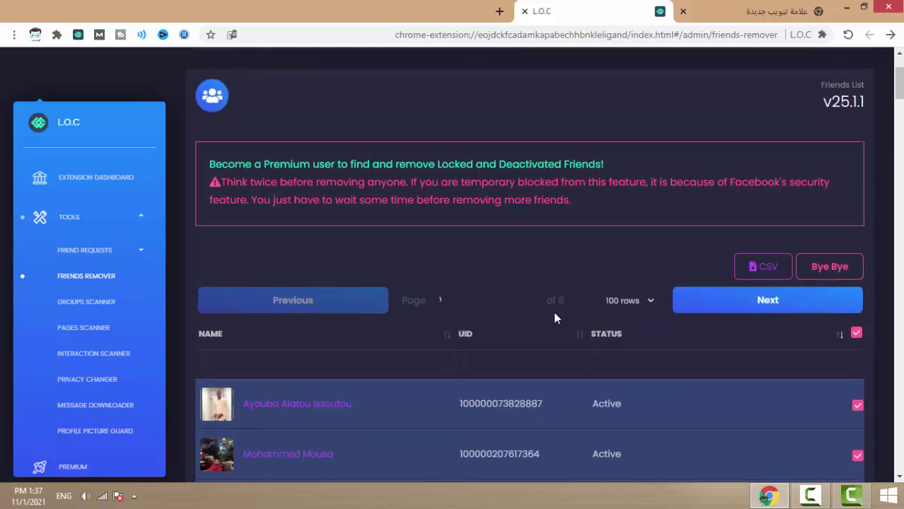
{"action": "left_click", "coordinate": [843, 271]}
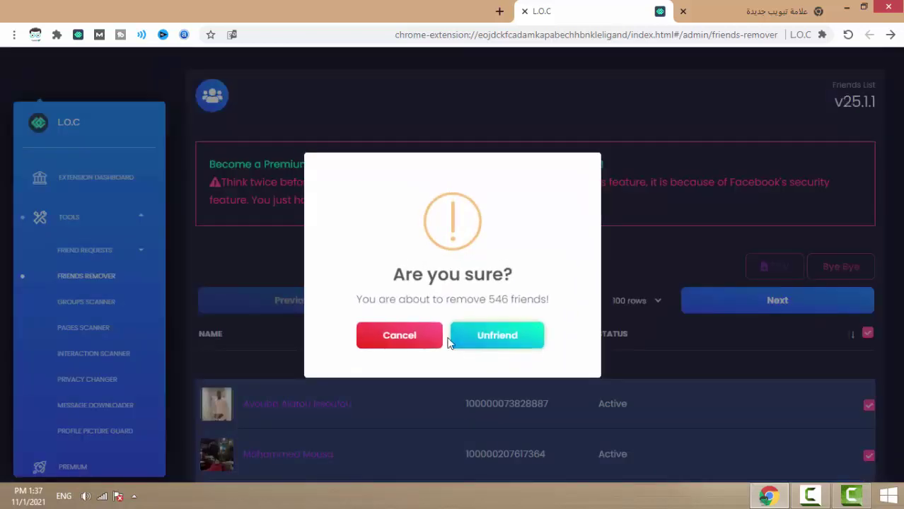
{"action": "left_click", "coordinate": [631, 263]}
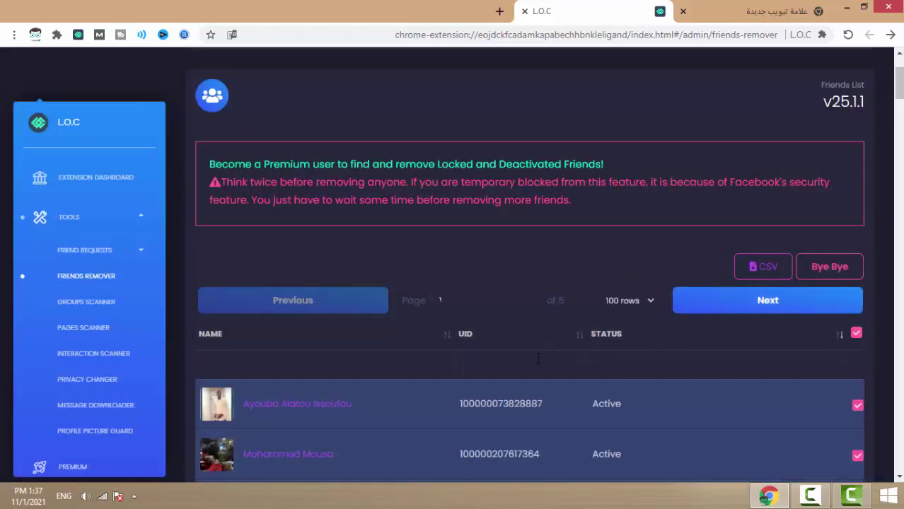
Open Facebook in a new browser tab, look over the home feed, and close that tab.
{"action": "left_click", "coordinate": [499, 11]}
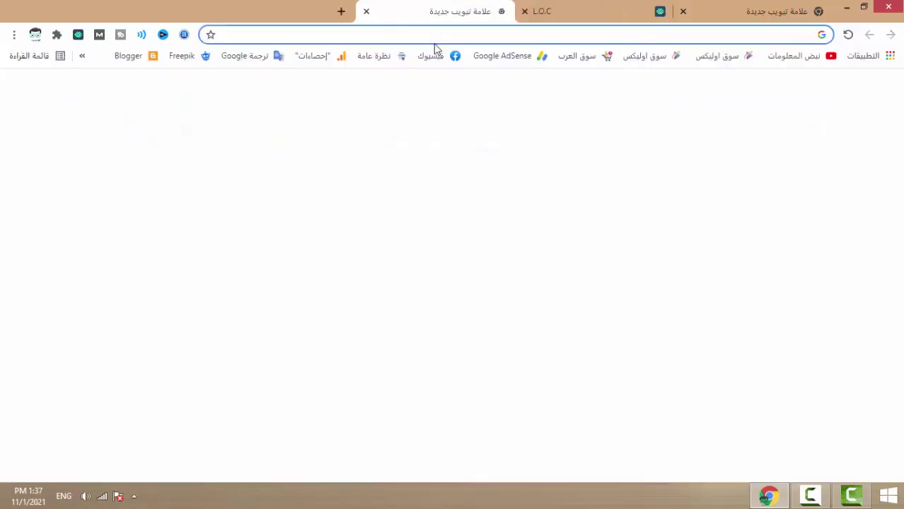
{"action": "left_click", "coordinate": [443, 58]}
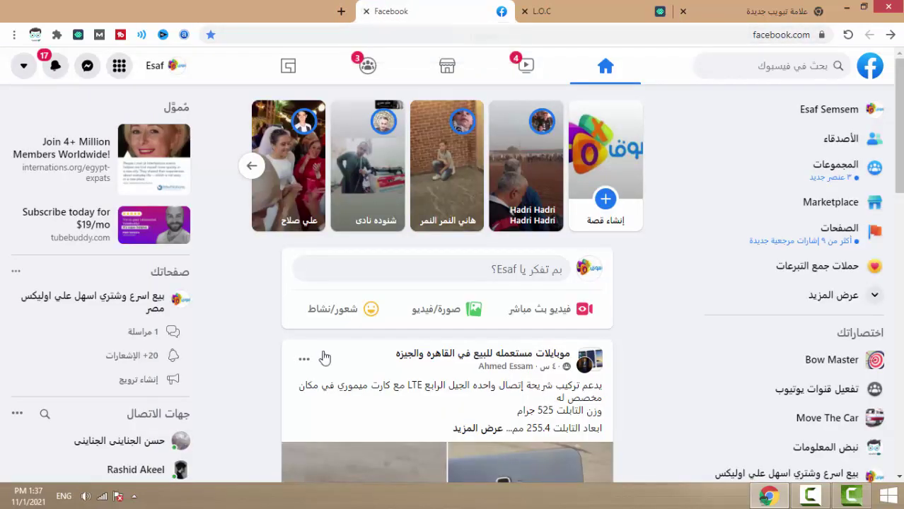
{"action": "scroll", "coordinate": [341, 331], "scroll_direction": "down", "scroll_amount": 1}
{"action": "scroll", "coordinate": [341, 331], "scroll_direction": "down", "scroll_amount": 1}
{"action": "scroll", "coordinate": [342, 331], "scroll_direction": "up", "scroll_amount": 3}
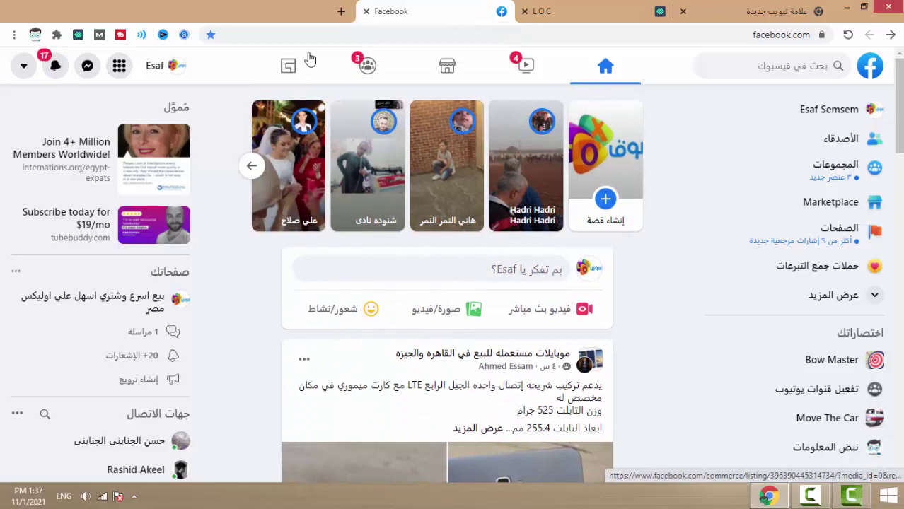
{"action": "left_click", "coordinate": [365, 11]}
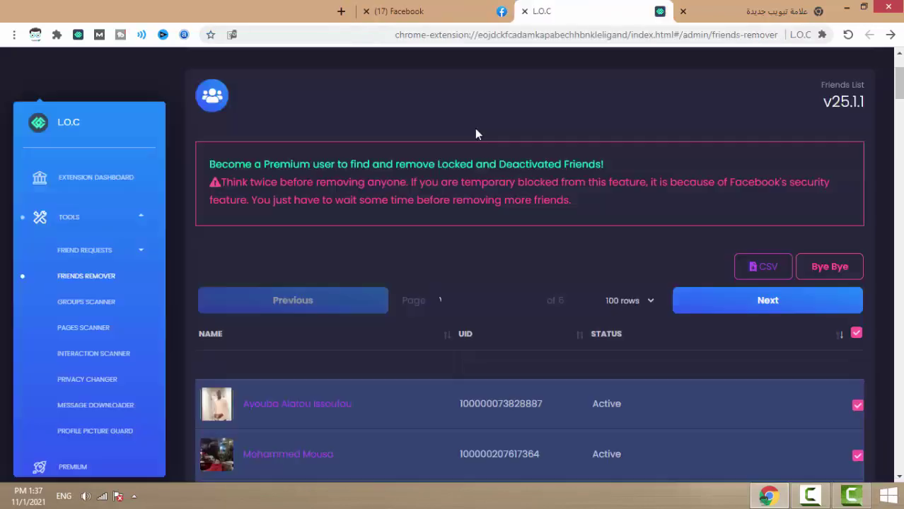
Switch to the empty browser tab and open the videos page of the نبض المعلومات YouTube channel.
{"action": "left_click", "coordinate": [781, 11]}
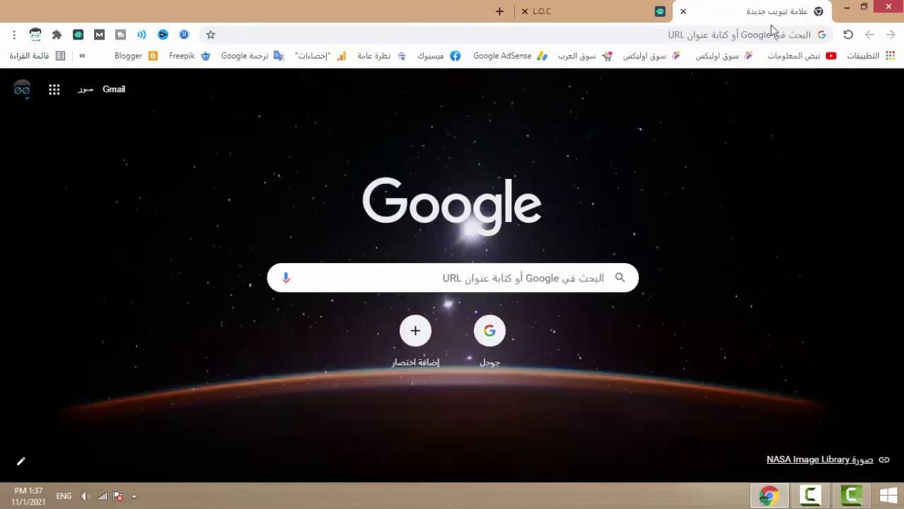
{"action": "left_click", "coordinate": [803, 55]}
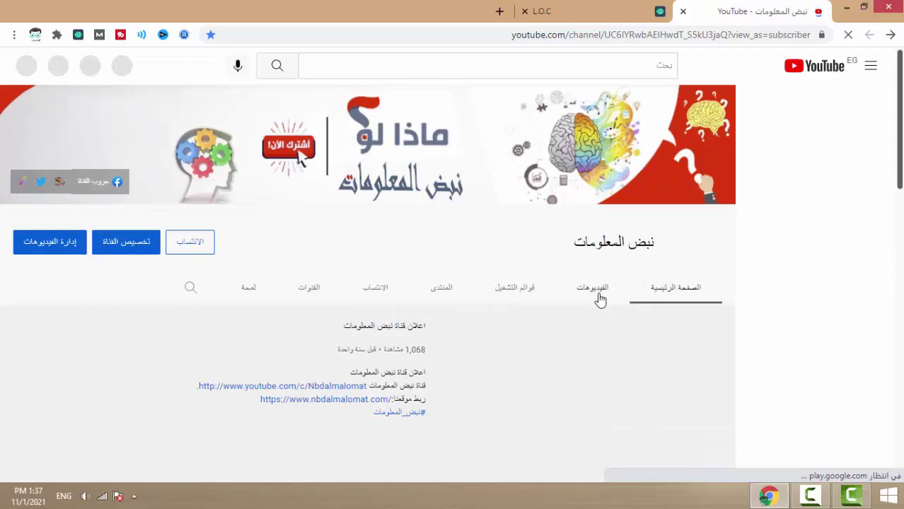
{"action": "left_click", "coordinate": [601, 297]}
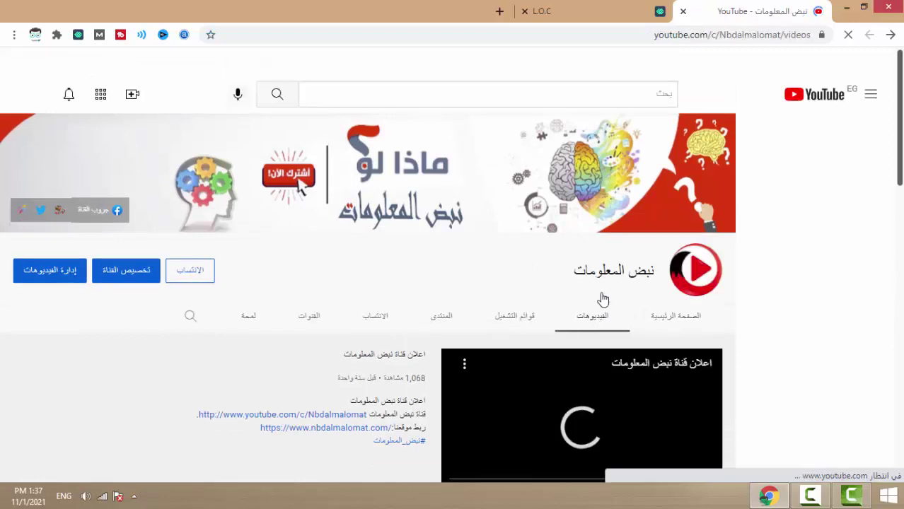